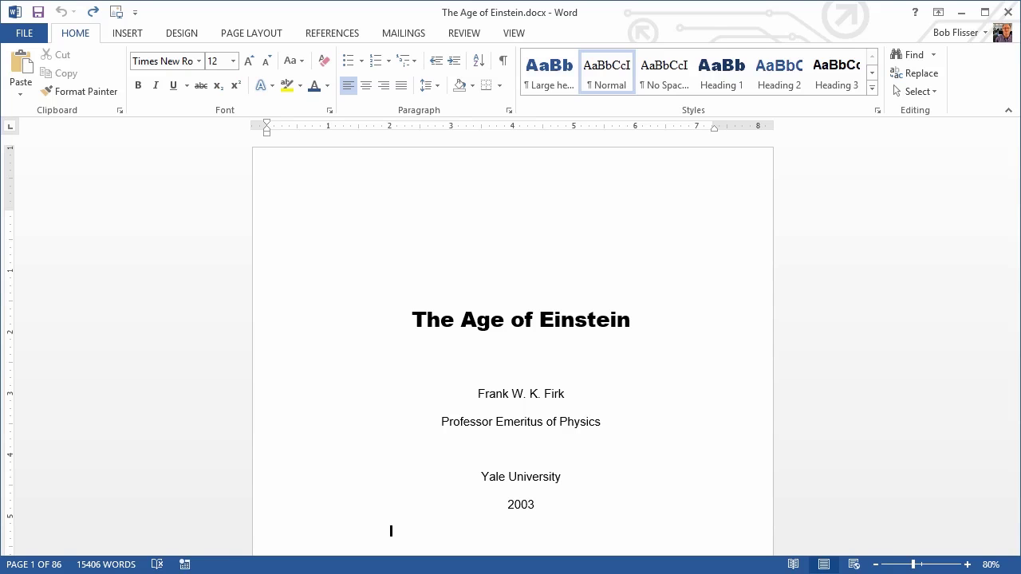
Show the Navigation Pane and use it to jump to the headings of chapters 1, 2 and 3 in turn.
left_click(515, 35)
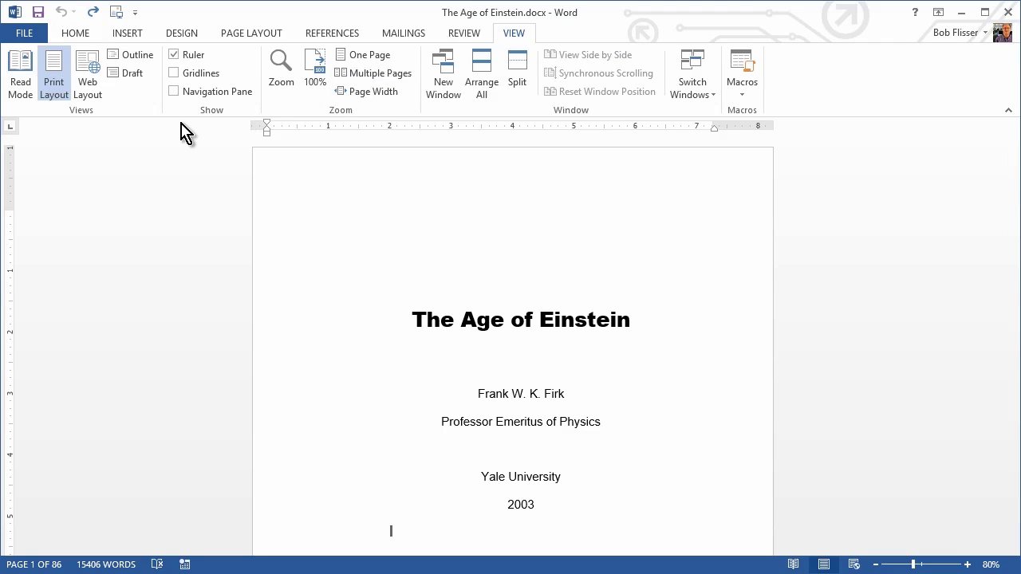
left_click(188, 94)
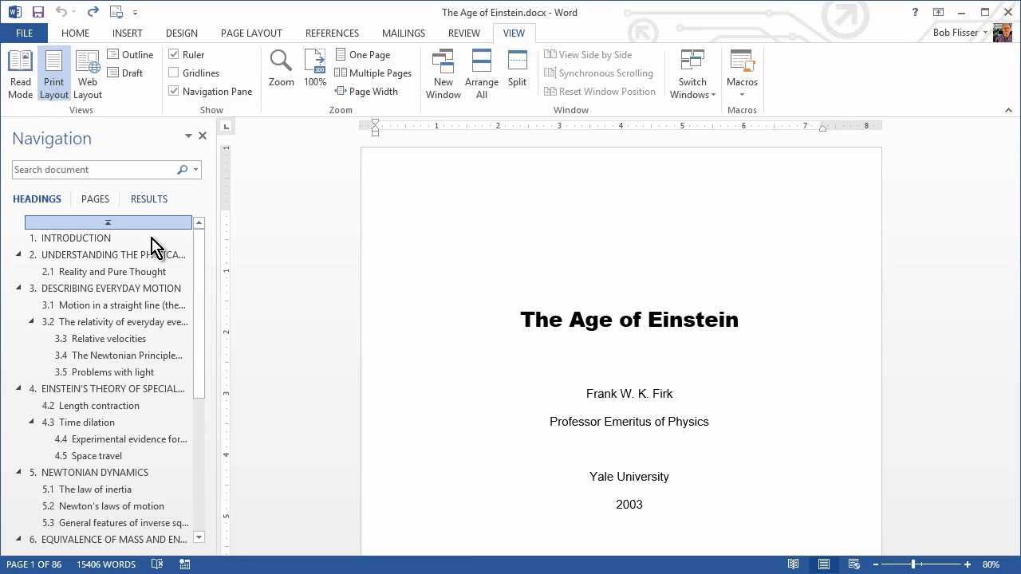
left_click(90, 240)
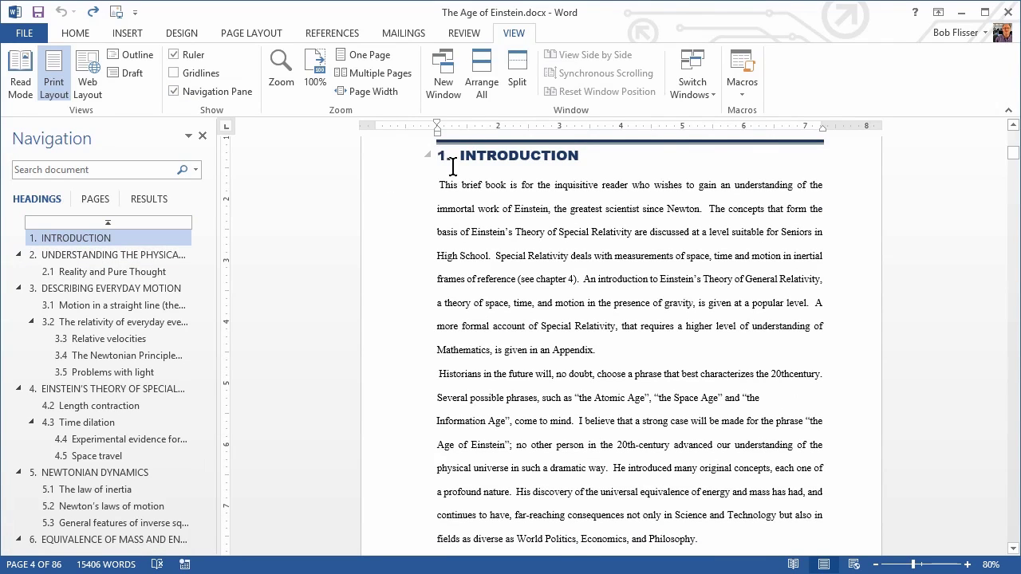
left_click(91, 257)
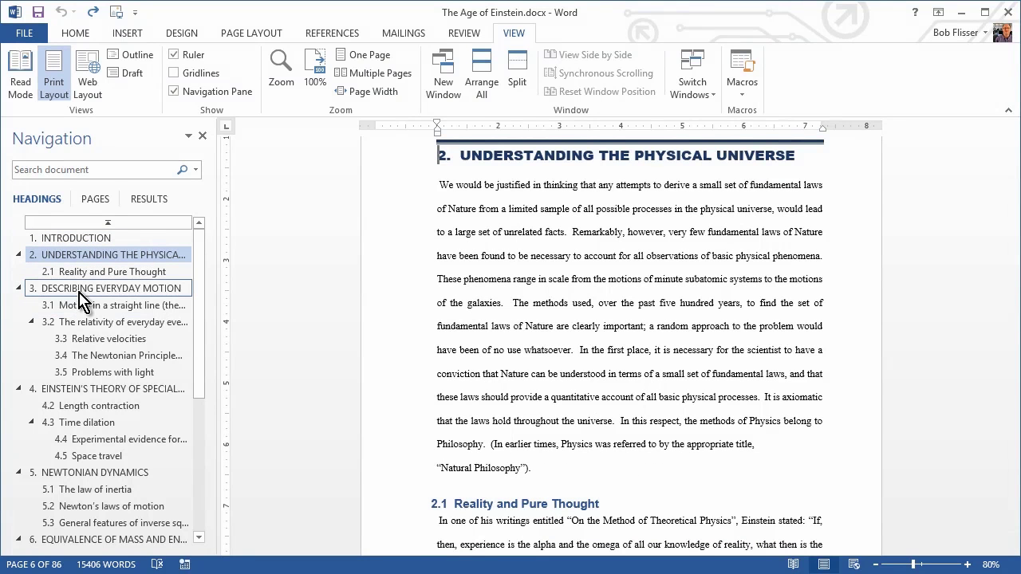
left_click(79, 289)
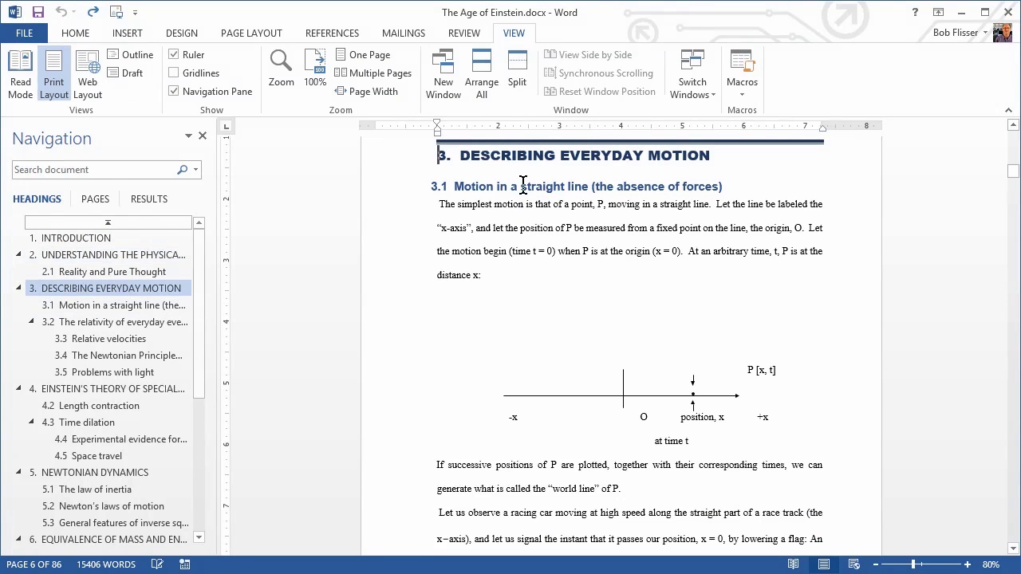
Check which heading styles are applied to chapter heading 3 and subheadings 3.1 and 3.3.
left_click(481, 187)
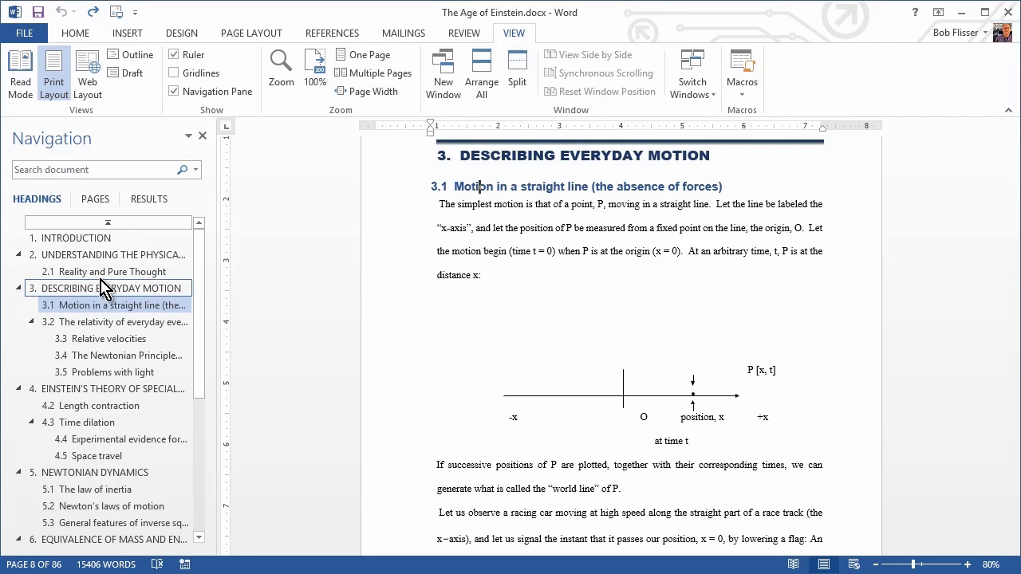
left_click(74, 36)
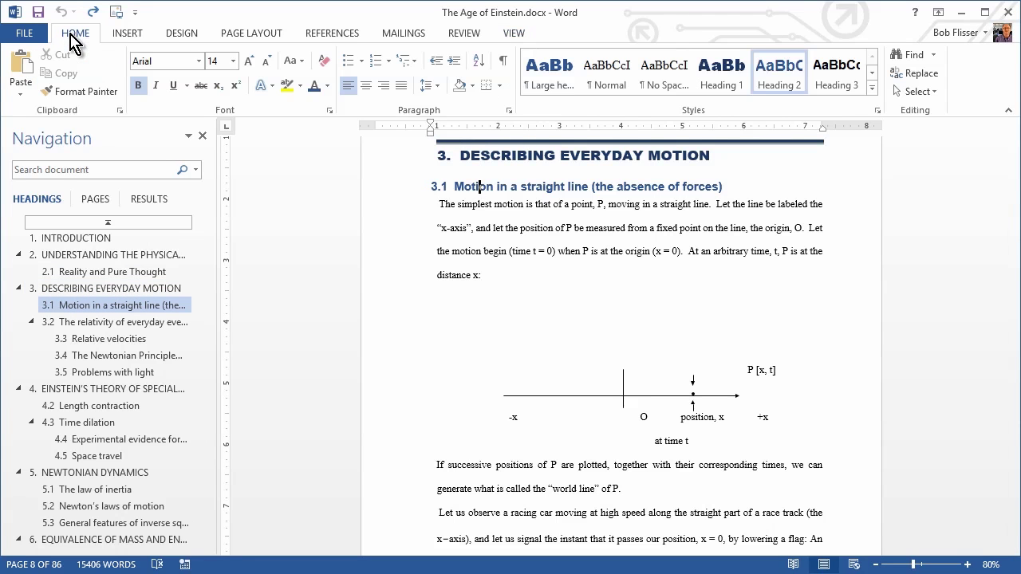
left_click(483, 156)
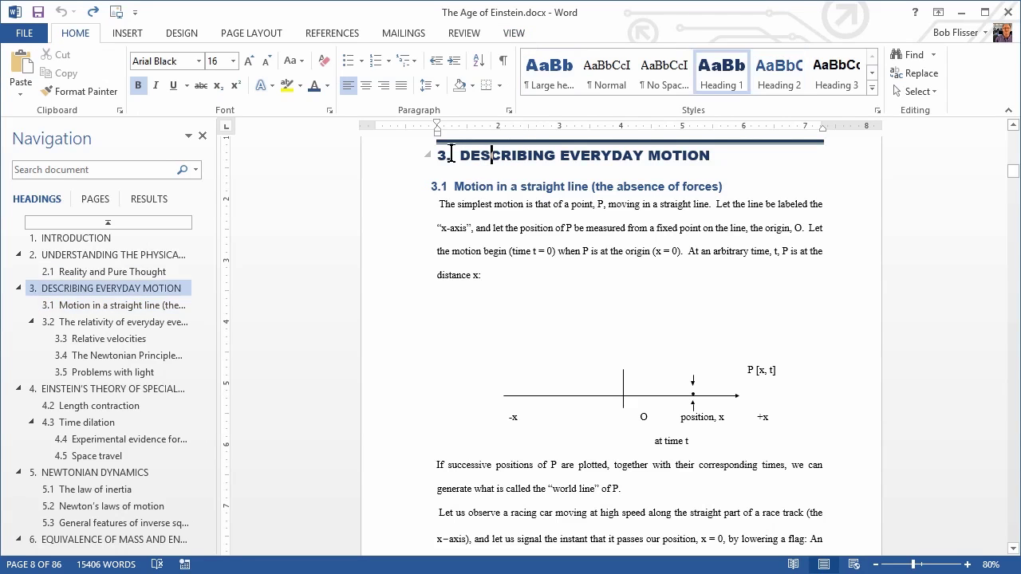
left_click(477, 185)
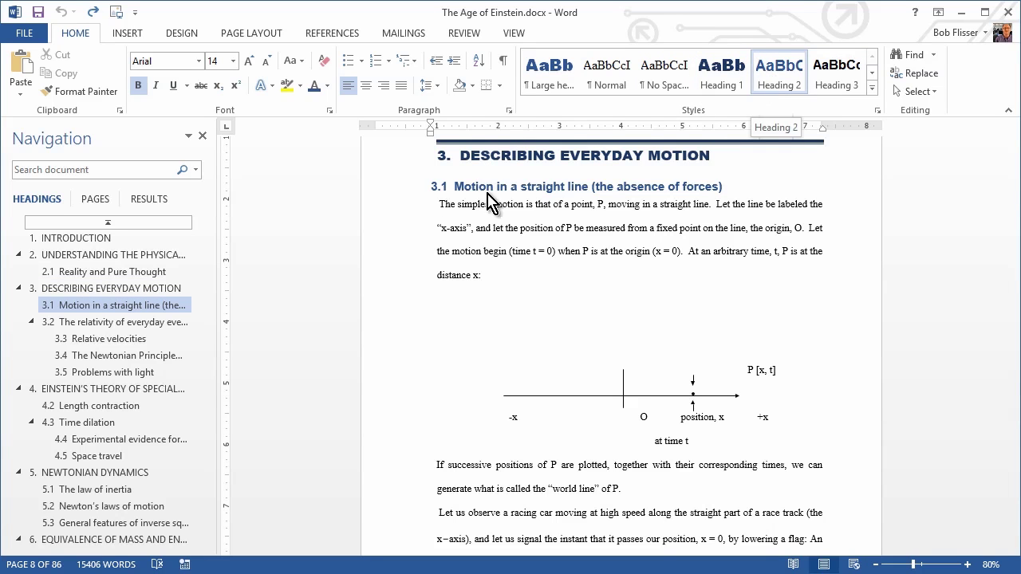
left_click(109, 345)
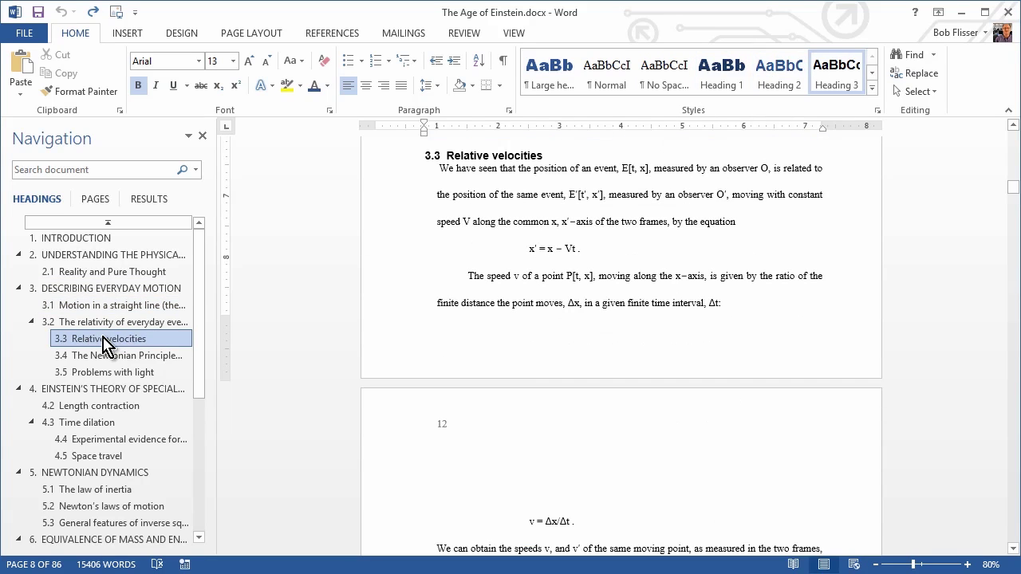
left_click(471, 156)
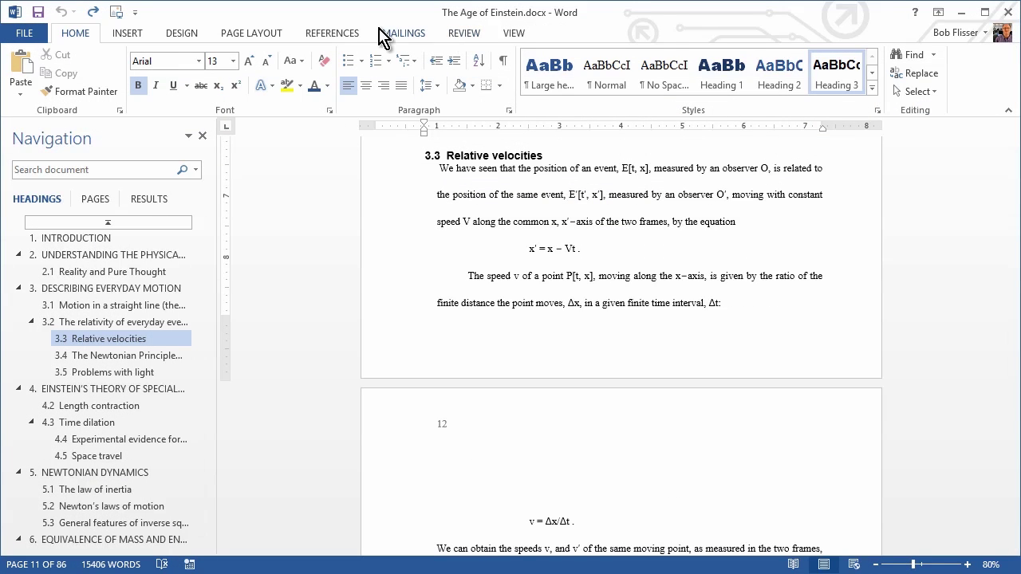
Go to page 2 and insert the built-in Automatic Table 2 table of contents there.
left_click(333, 35)
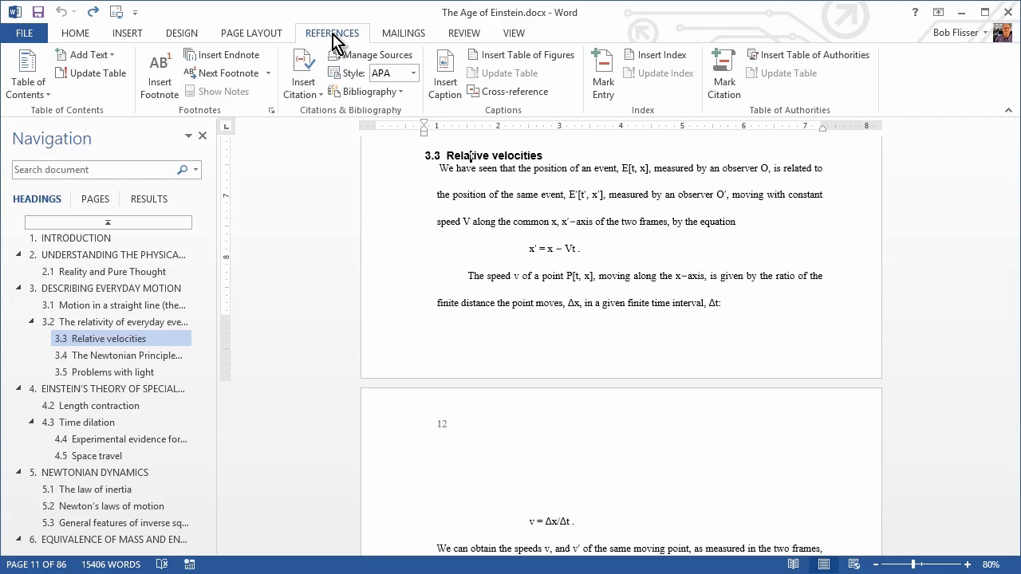
key("ctrl+g")
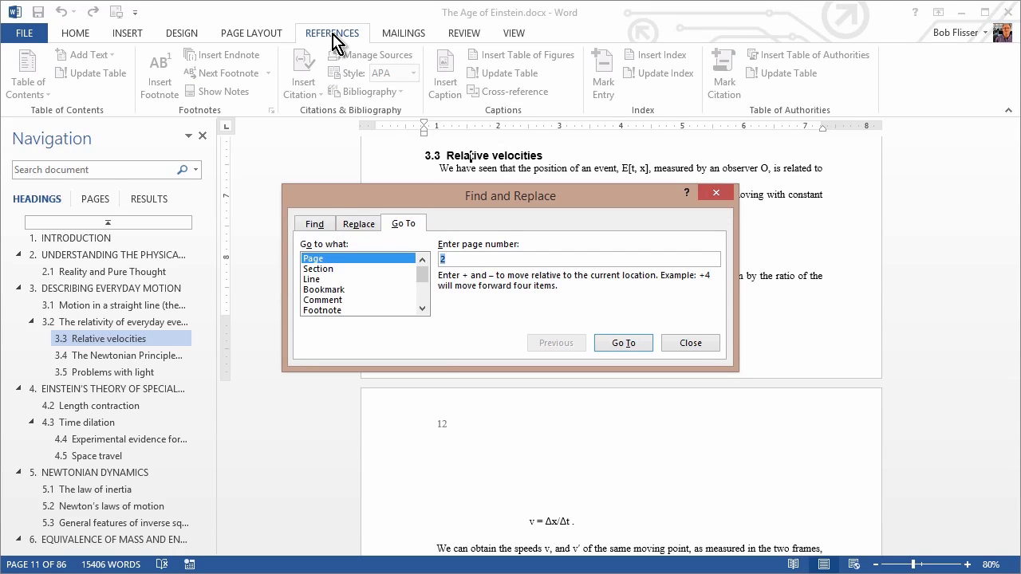
type("2")
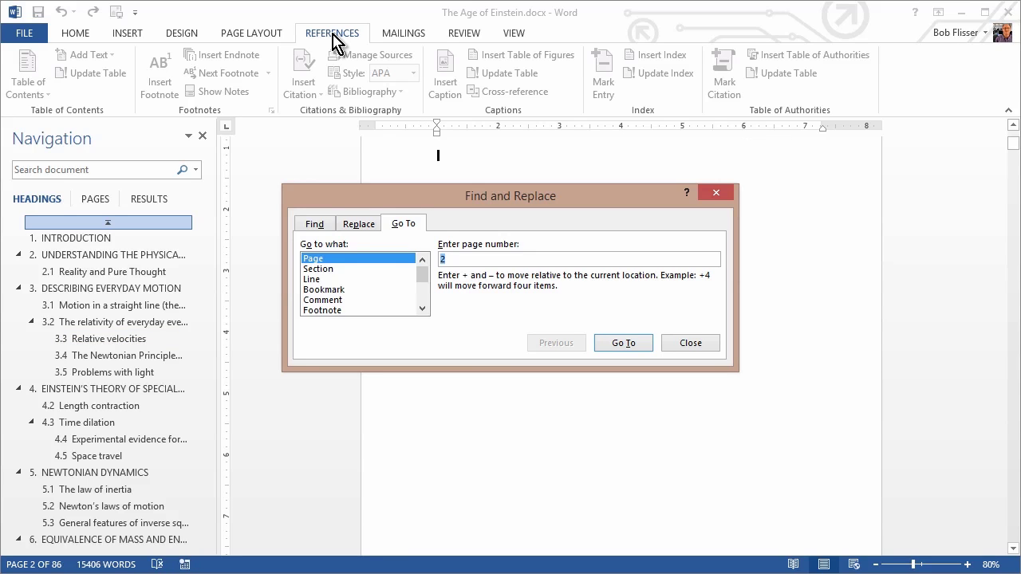
key("Escape")
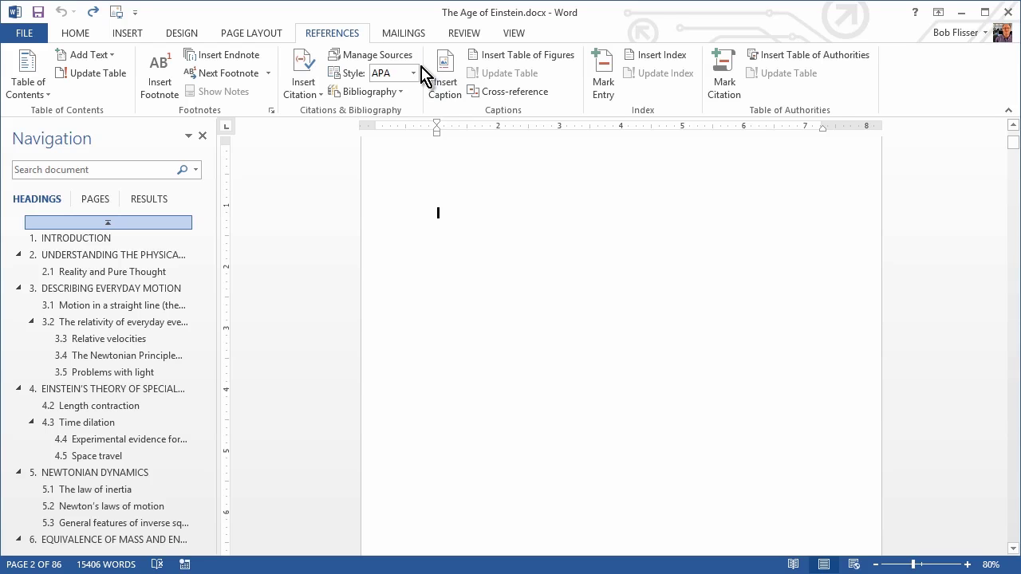
left_click(41, 91)
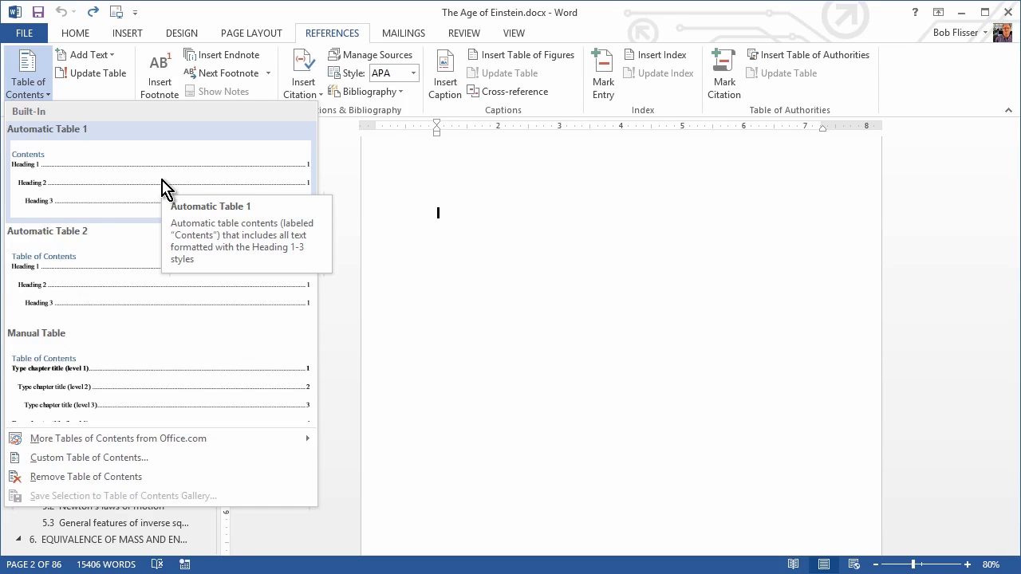
left_click(128, 280)
Review the inserted table of contents and follow its link to chapter 3, Describing Everyday Motion.
scroll(237, 284, "down", 2)
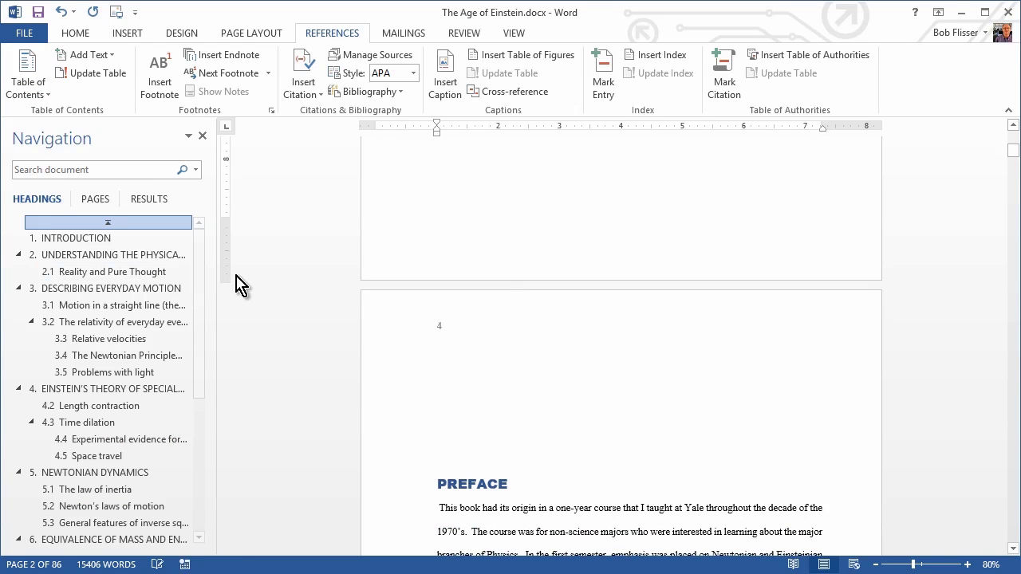
scroll(467, 284, "up", 3)
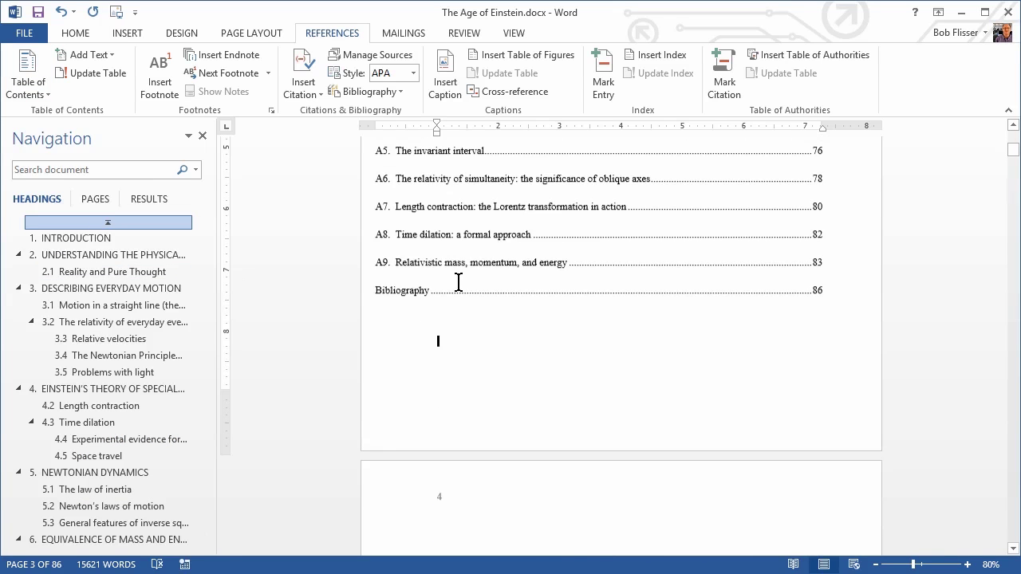
scroll(468, 285, "up", 10)
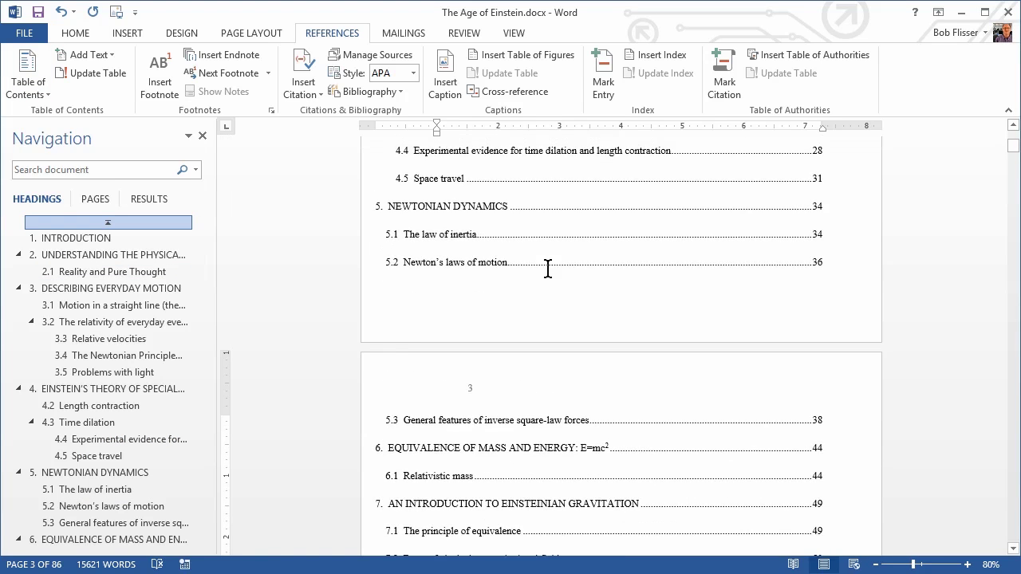
scroll(548, 267, "up", 5)
left_click(546, 255)
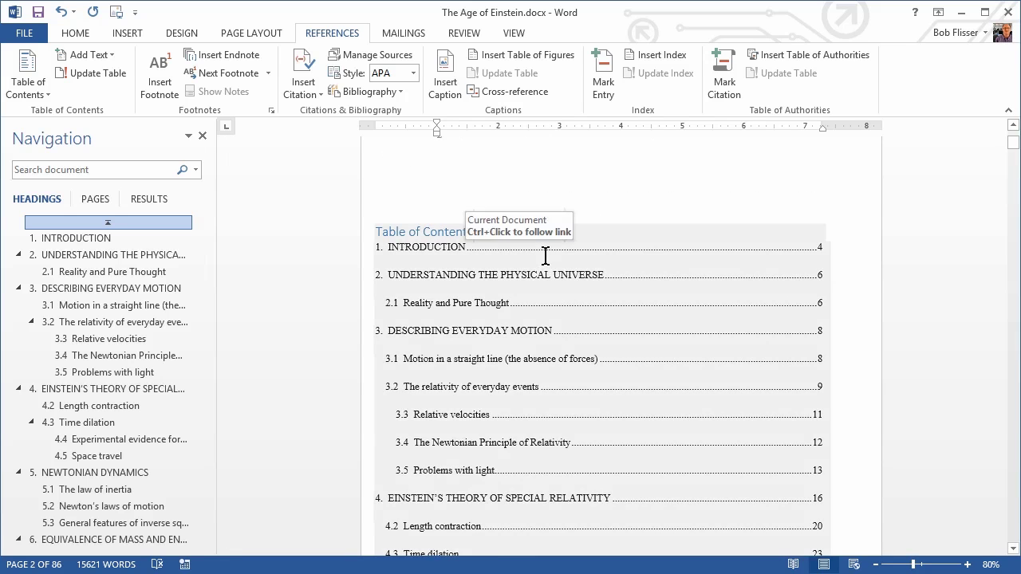
scroll(545, 256, "down", 1)
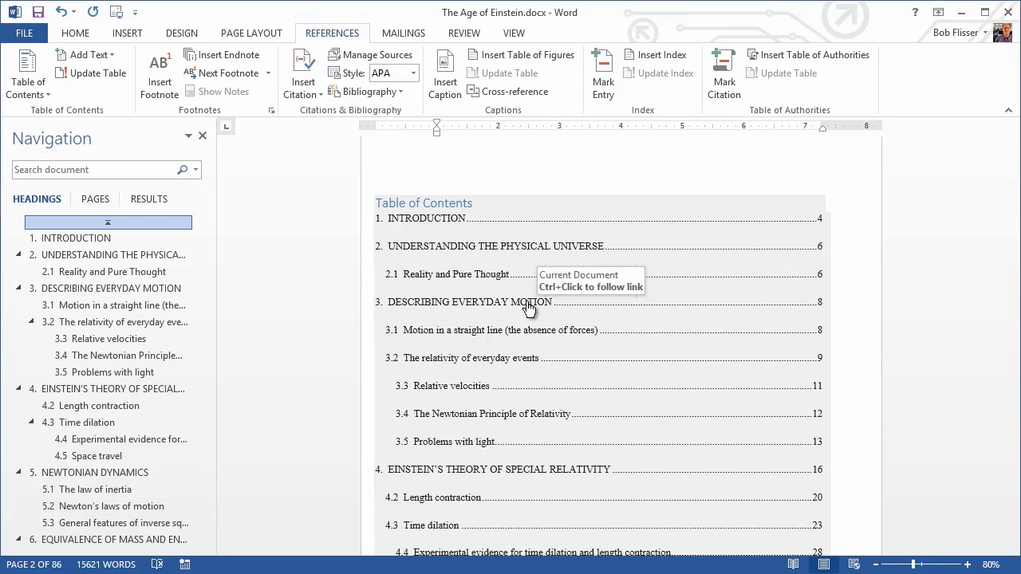
left_click(525, 305, "ctrl")
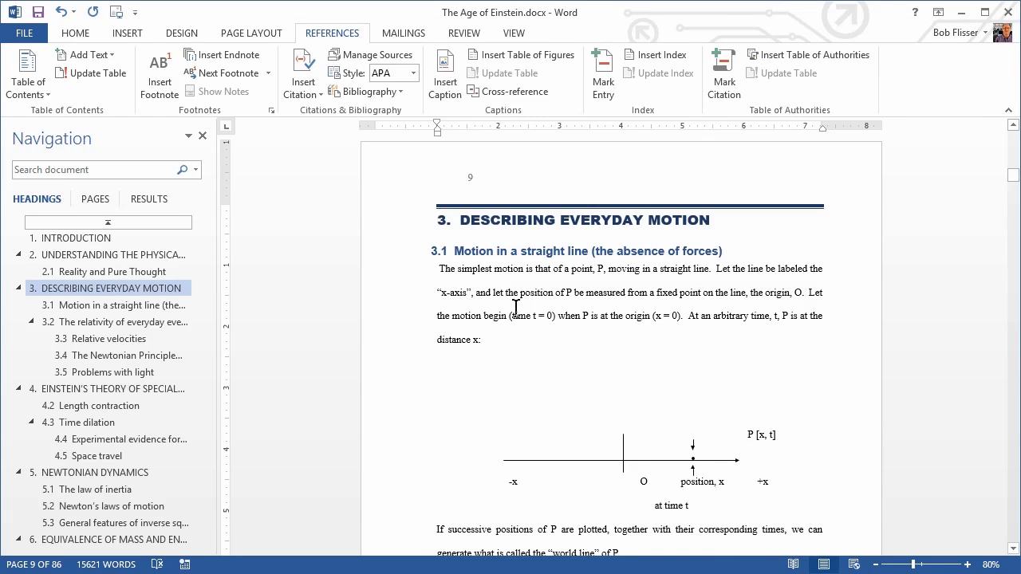
Return to the table of contents on page 2 using Go To.
key("ctrl+g")
type("2")
key("Return")
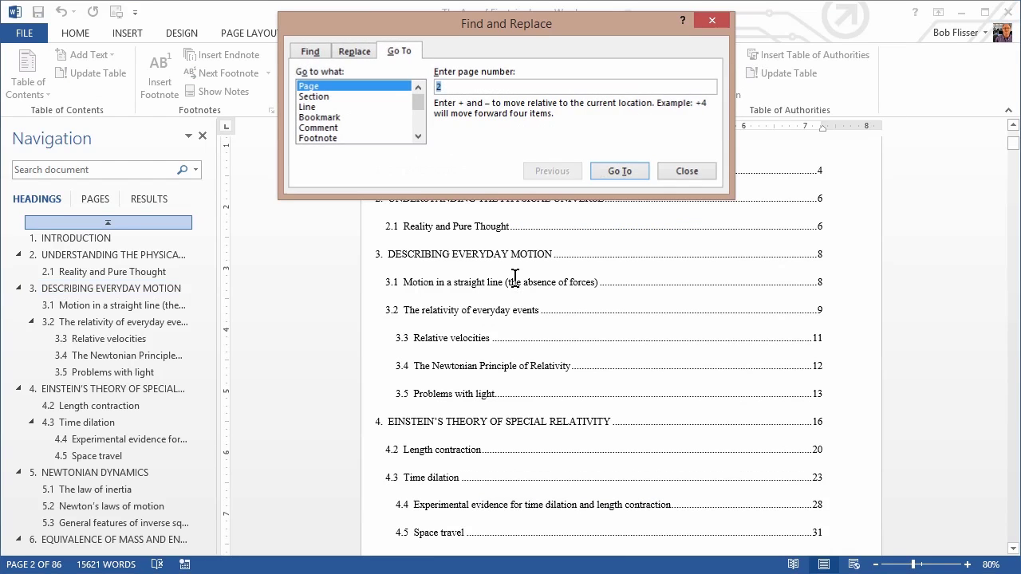
key("Escape")
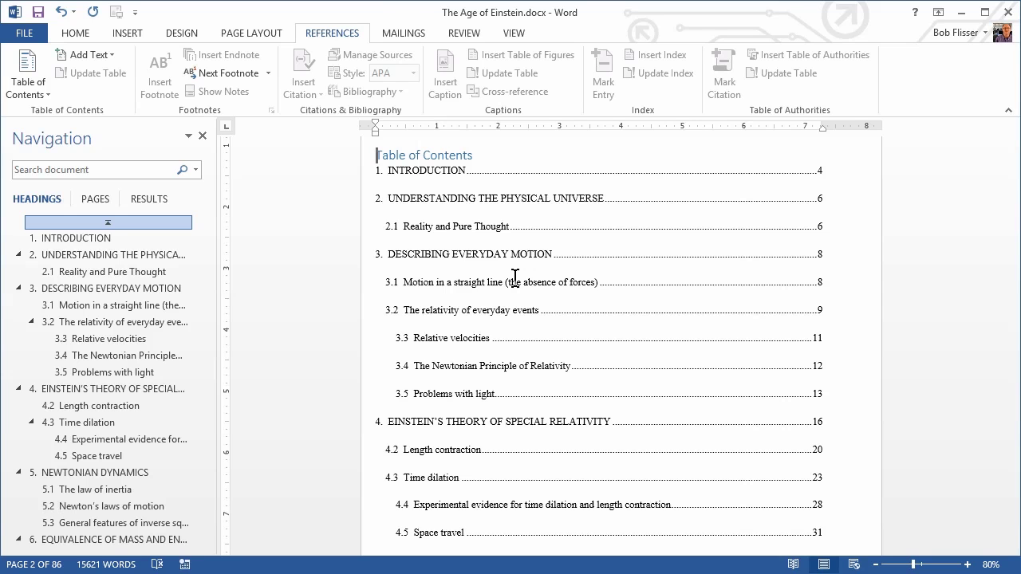
Examine the entries and page numbers in the table of contents against the Preface and Introduction pages that follow it.
scroll(514, 277, "down", 10)
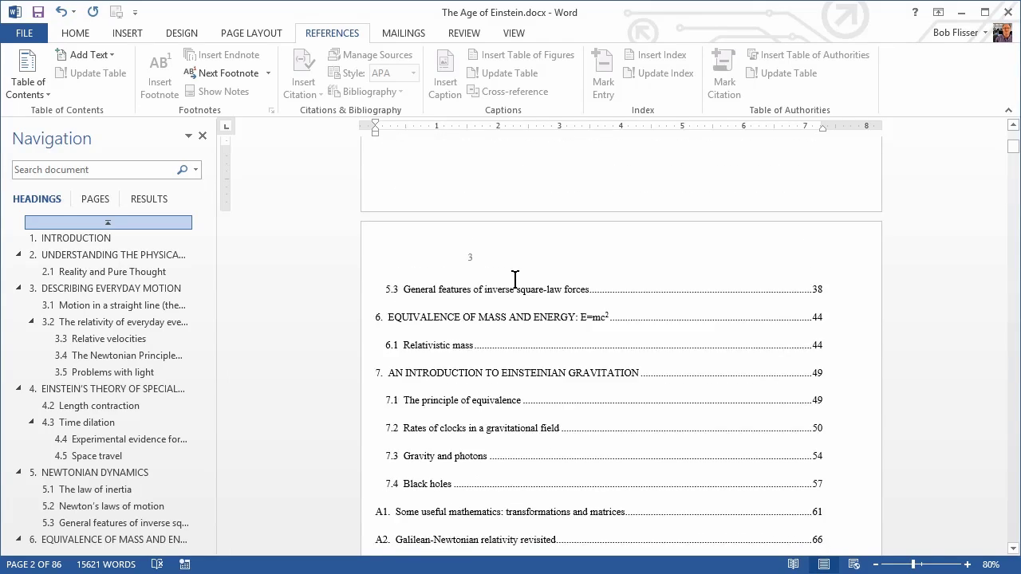
scroll(515, 277, "down", 10)
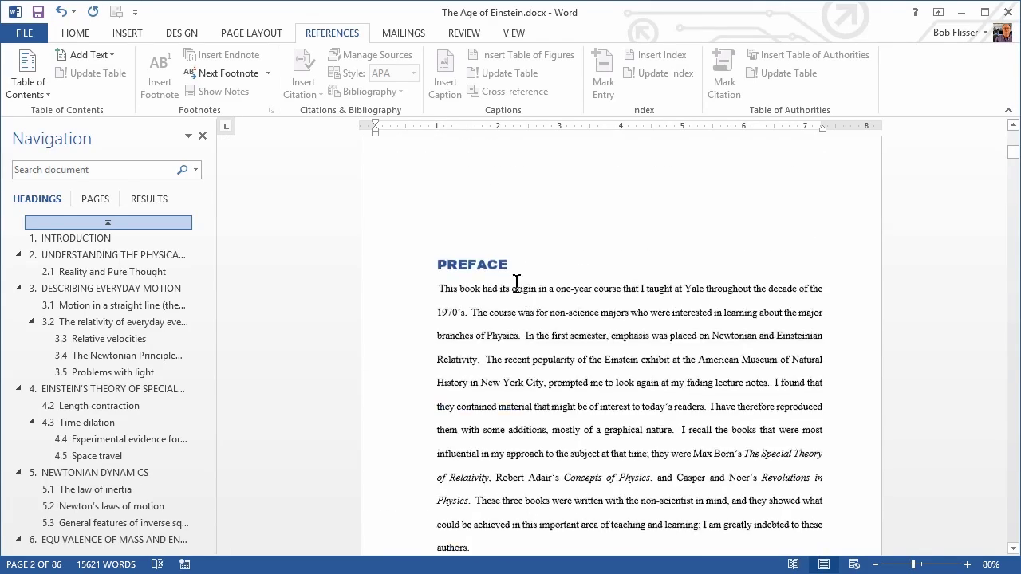
scroll(517, 293, "up", 10)
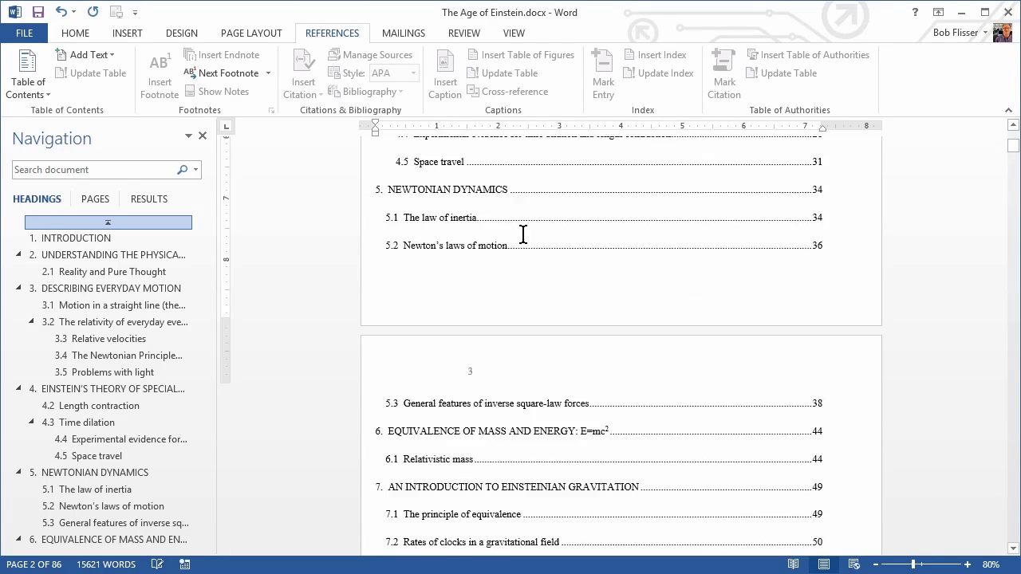
scroll(522, 232, "up", 6)
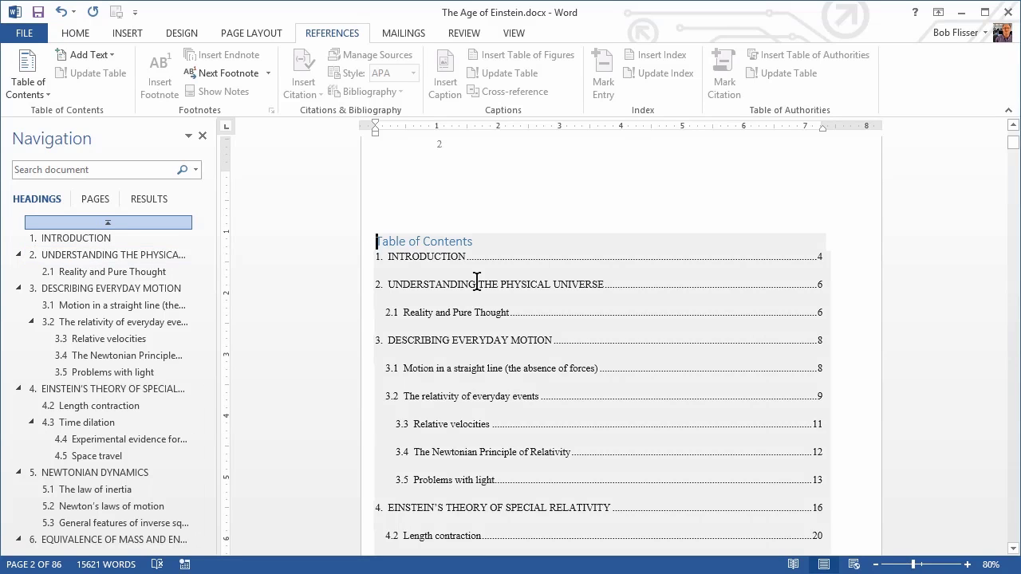
scroll(510, 293, "down", 5)
scroll(506, 296, "down", 10)
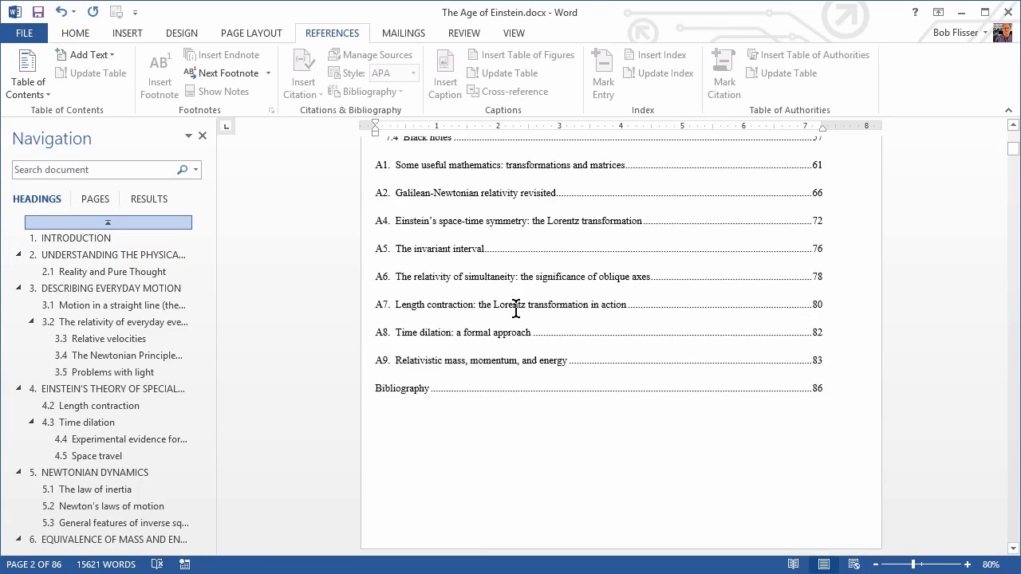
scroll(515, 308, "down", 2)
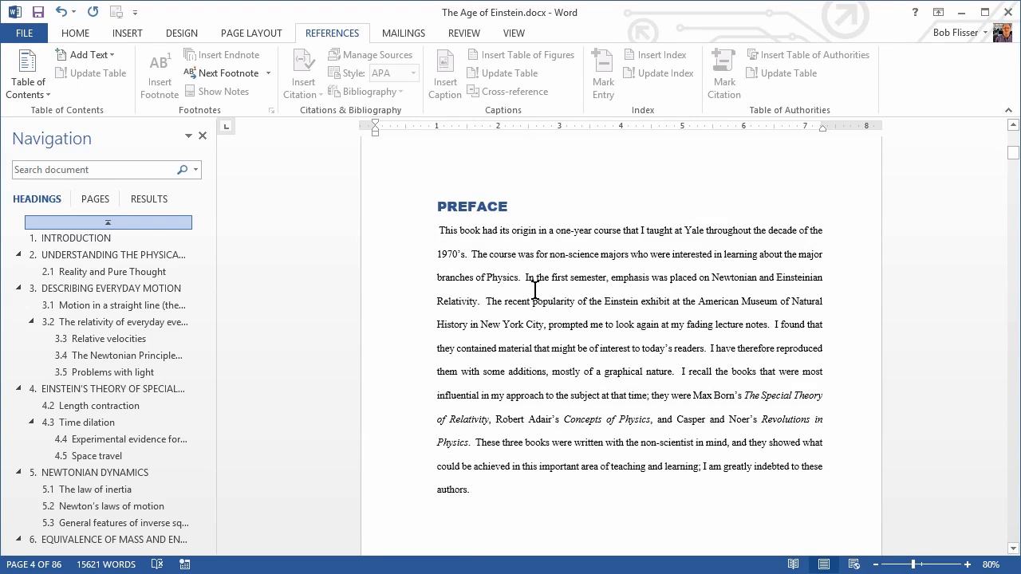
scroll(529, 288, "down", 4)
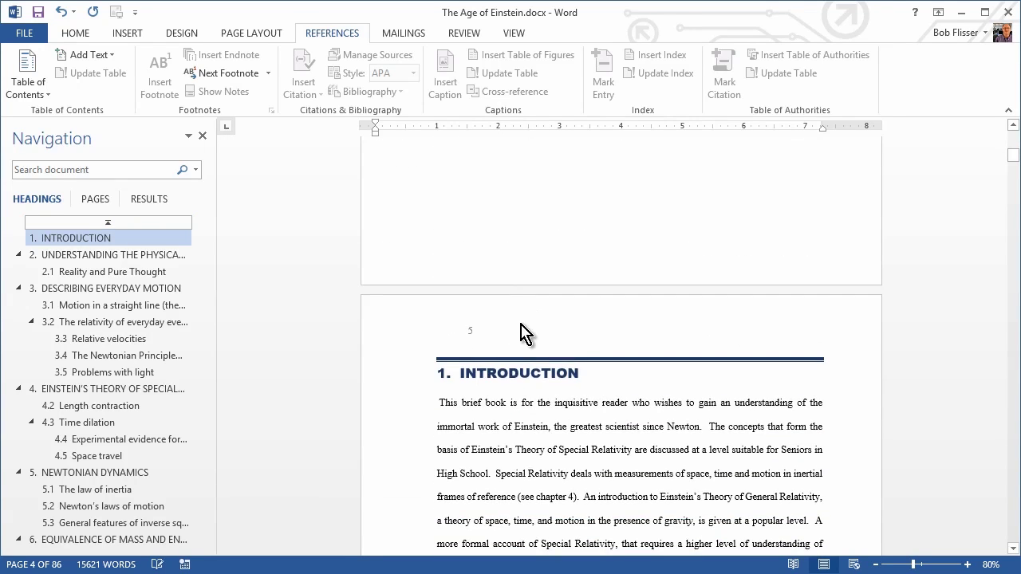
scroll(537, 275, "up", 3)
scroll(536, 286, "up", 5)
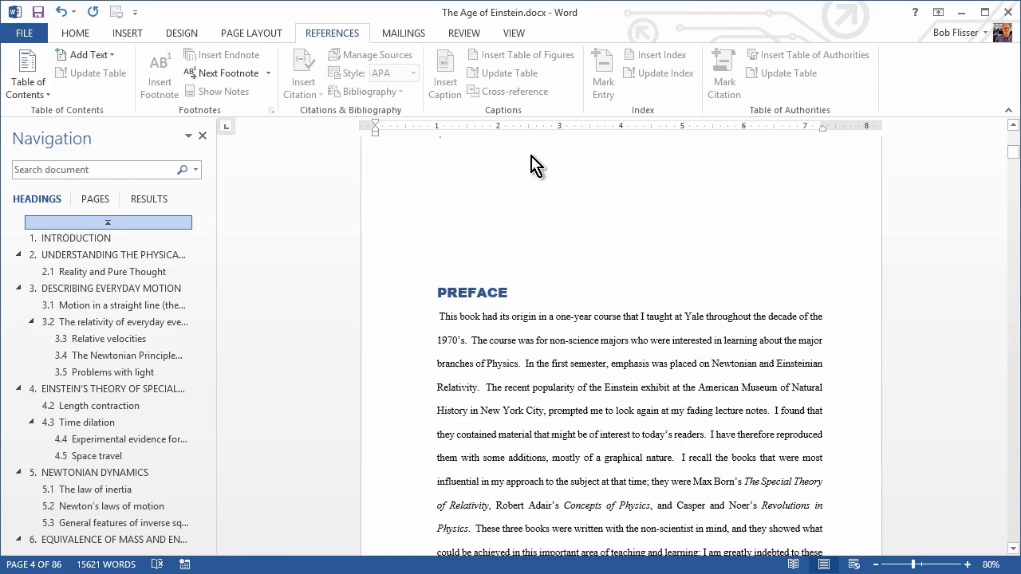
Check the paragraph style of the PREFACE heading and look through the rest of the Navigation Pane's heading list.
left_click(78, 35)
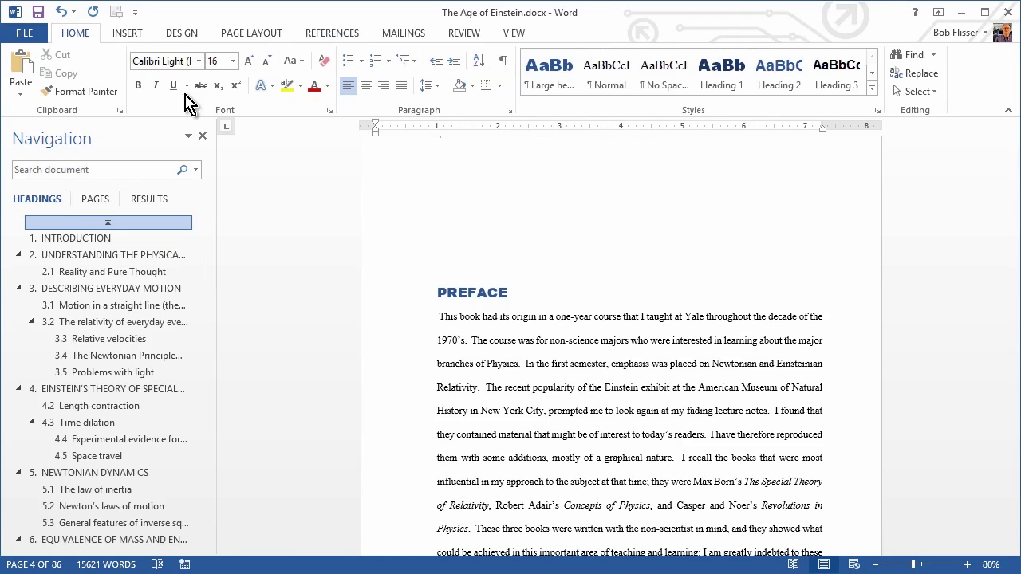
left_click(476, 292)
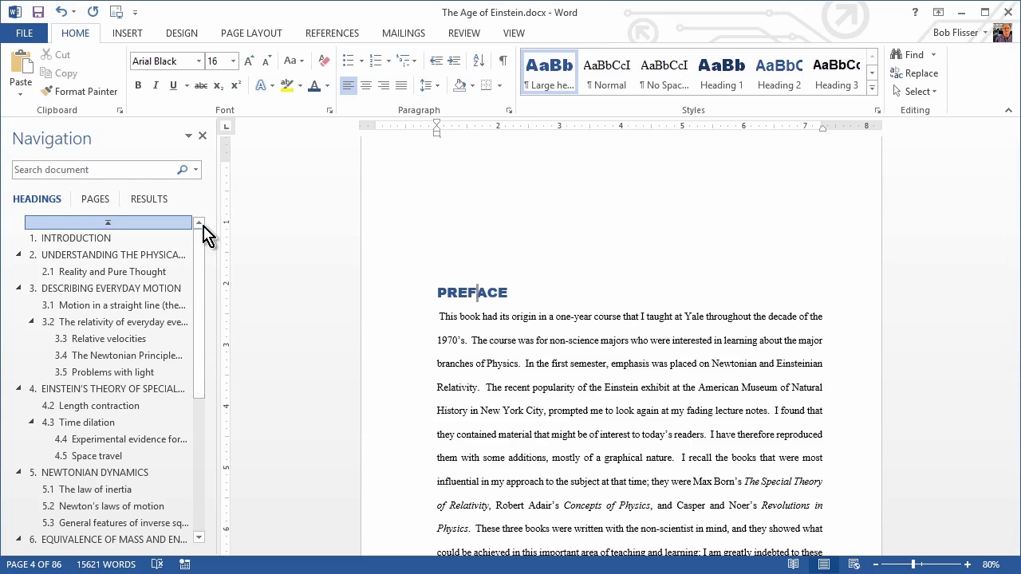
left_click_drag(201, 255, 200, 400)
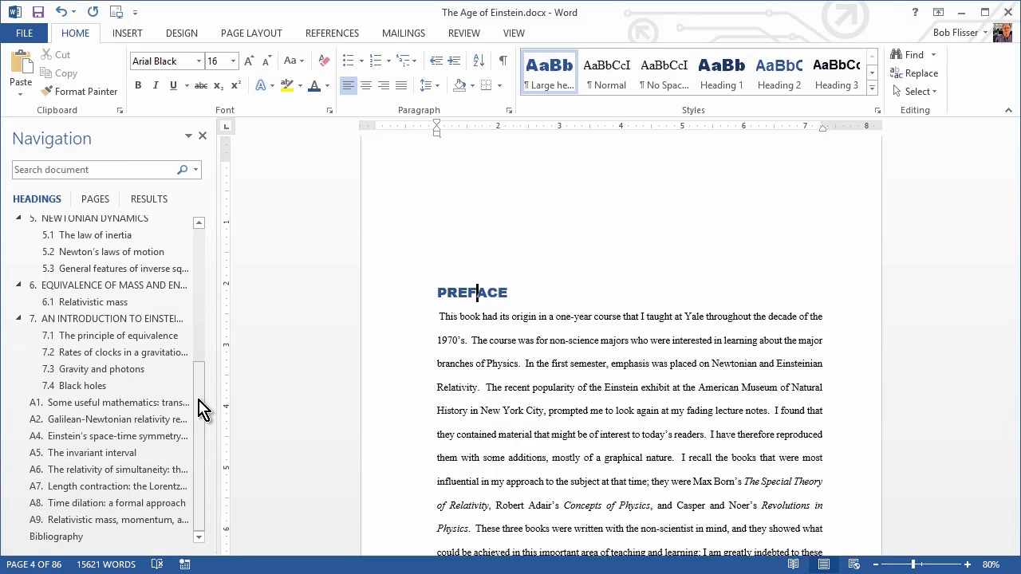
Find the APPENDIX heading that follows section 7.4 Black holes and check its paragraph style.
left_click(90, 386)
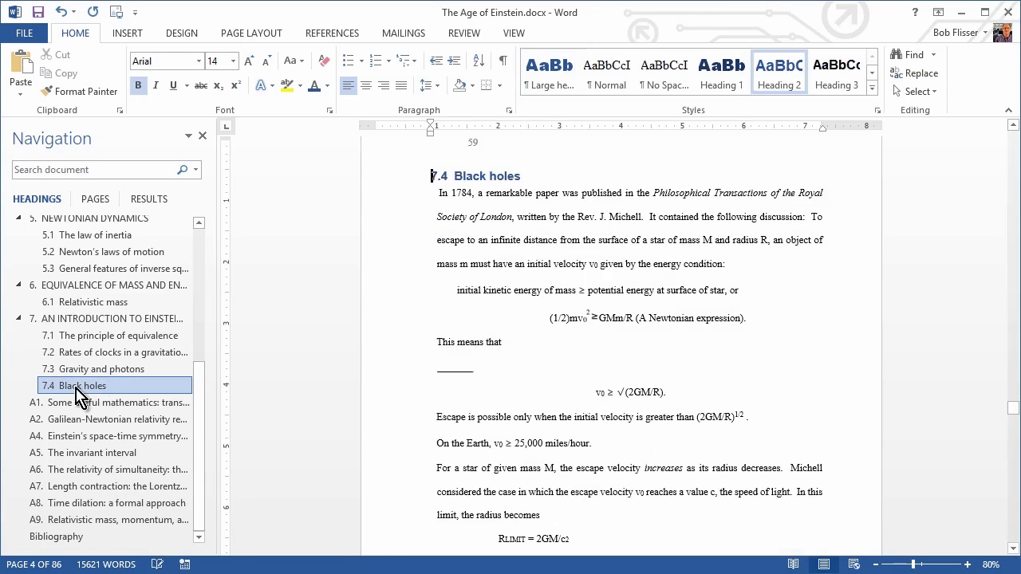
scroll(657, 287, "down", 20)
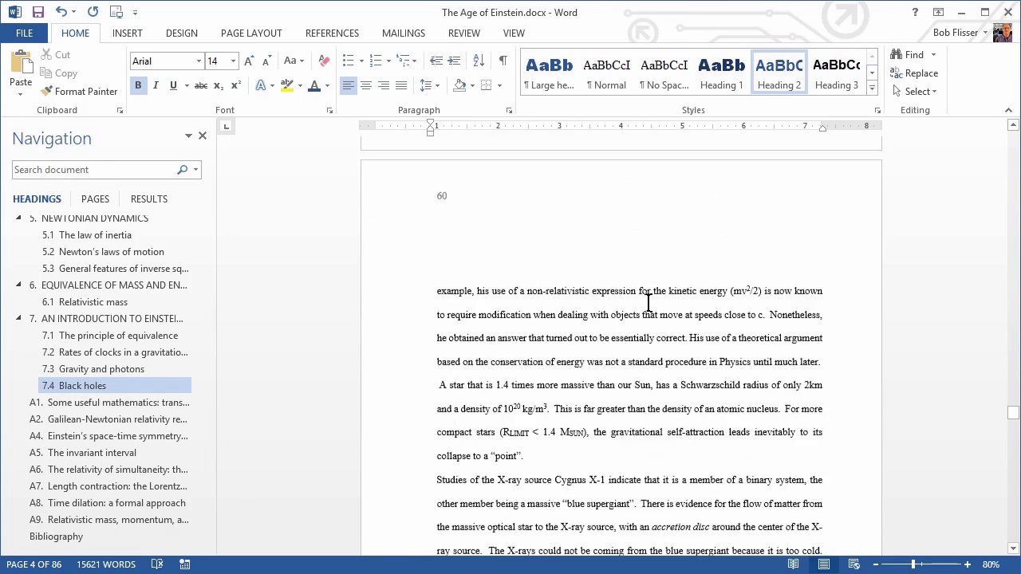
scroll(651, 306, "down", 10)
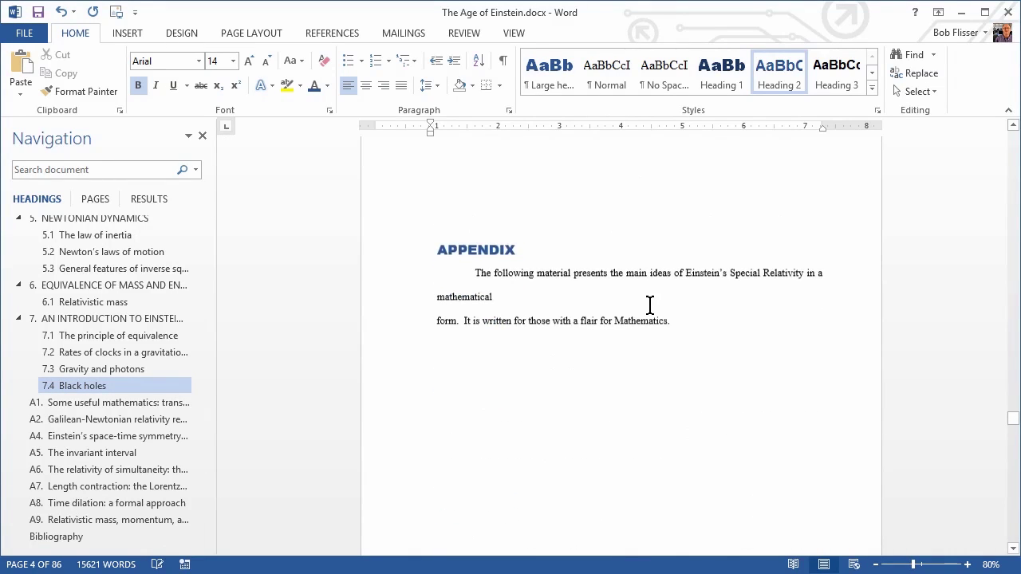
left_click(487, 219)
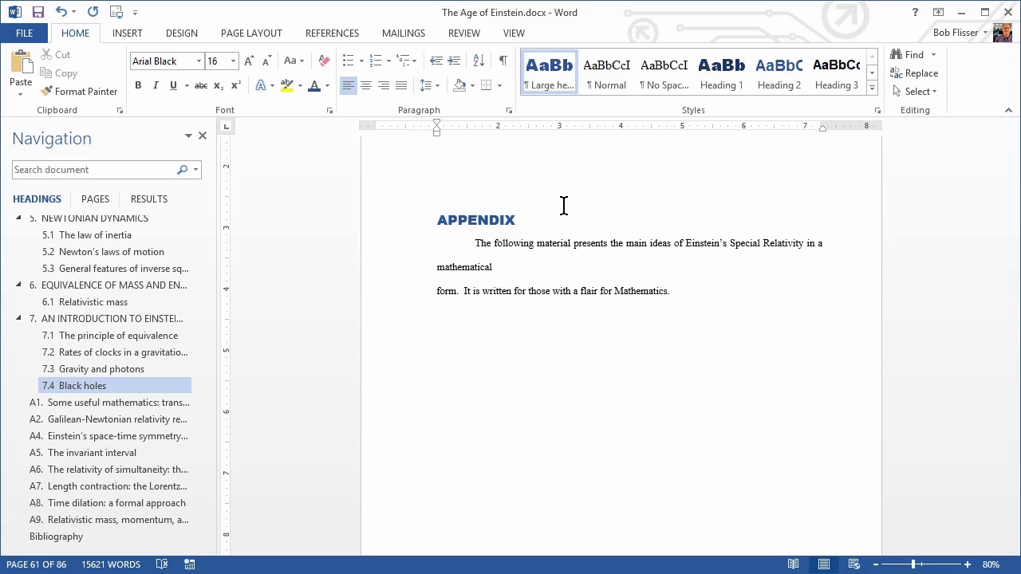
Go back to page 2 and remove the existing table of contents.
key("ctrl+g")
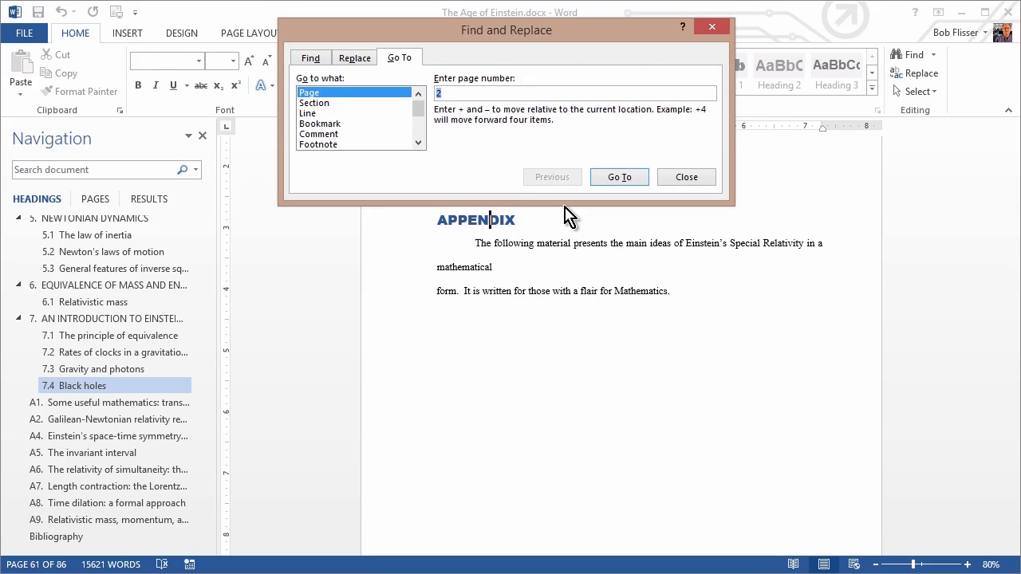
key("Escape")
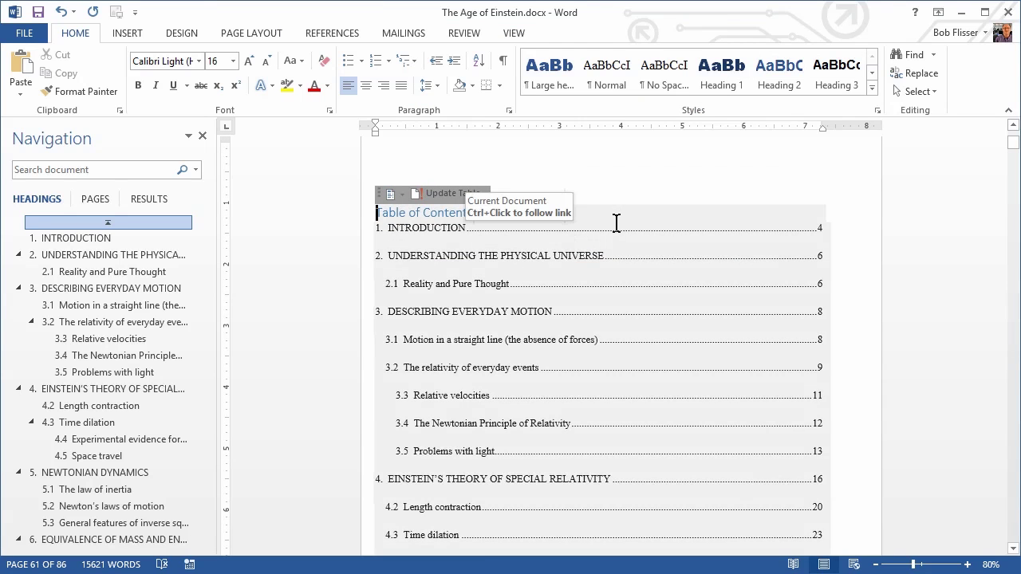
left_click(343, 36)
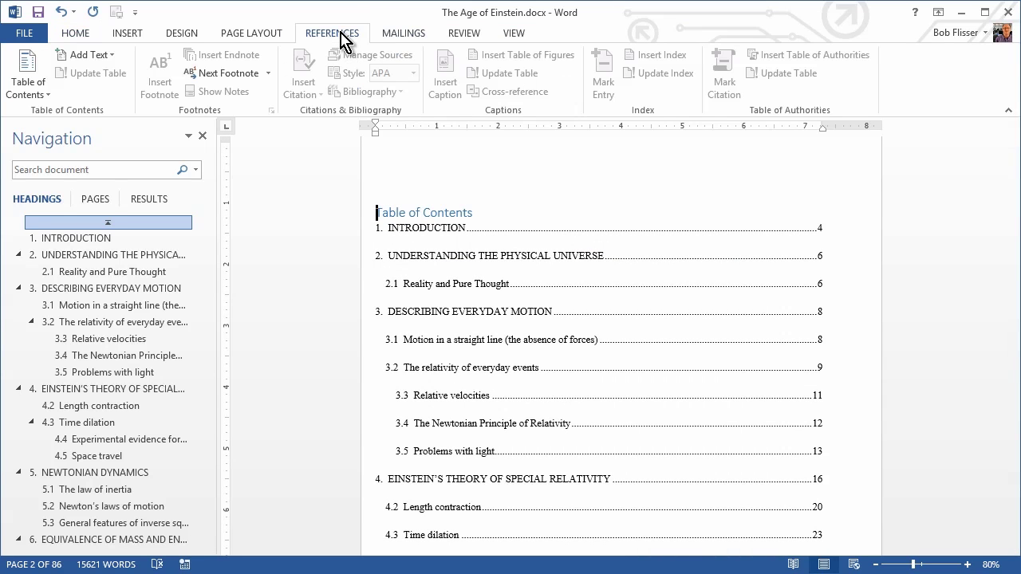
left_click(32, 92)
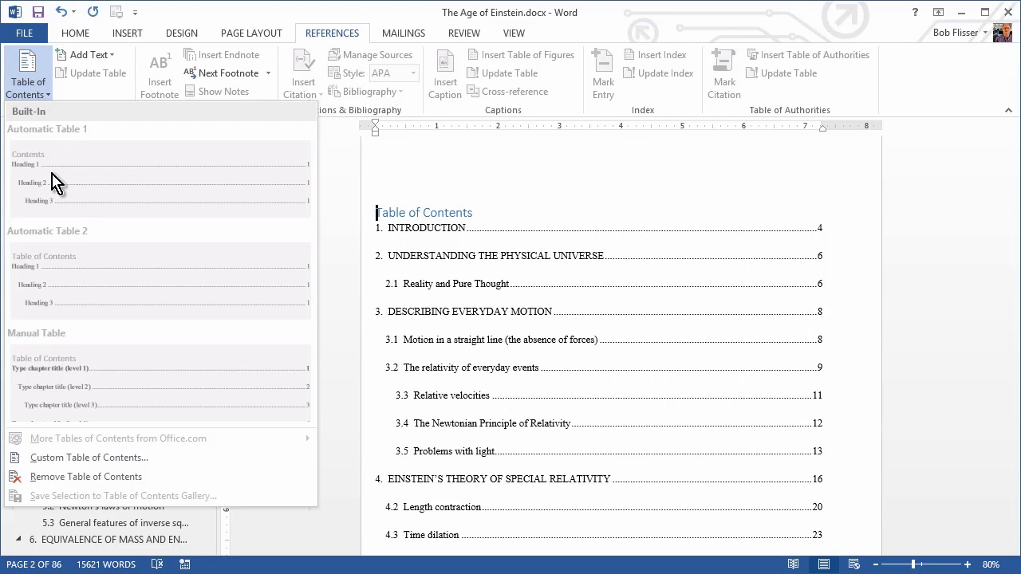
left_click(72, 477)
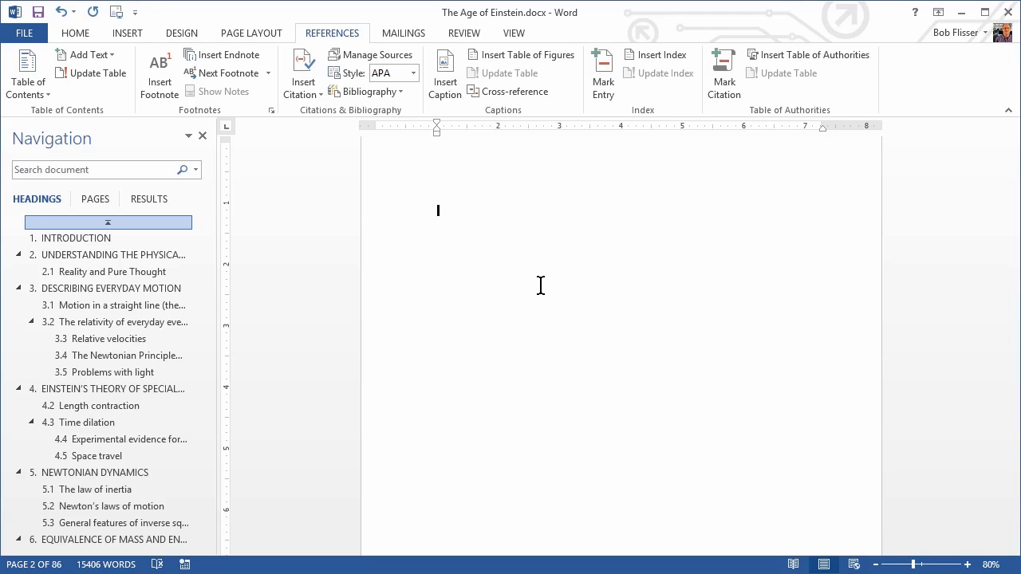
Start a custom table of contents on page 2 and exclude outline levels in its options.
left_click(26, 96)
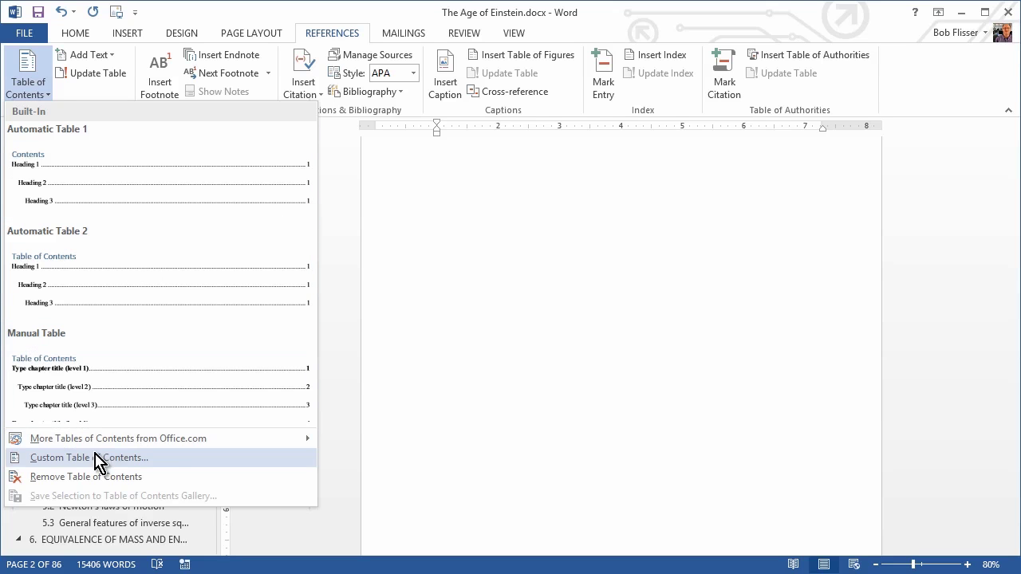
left_click(162, 461)
left_click_drag(254, 39, 475, 111)
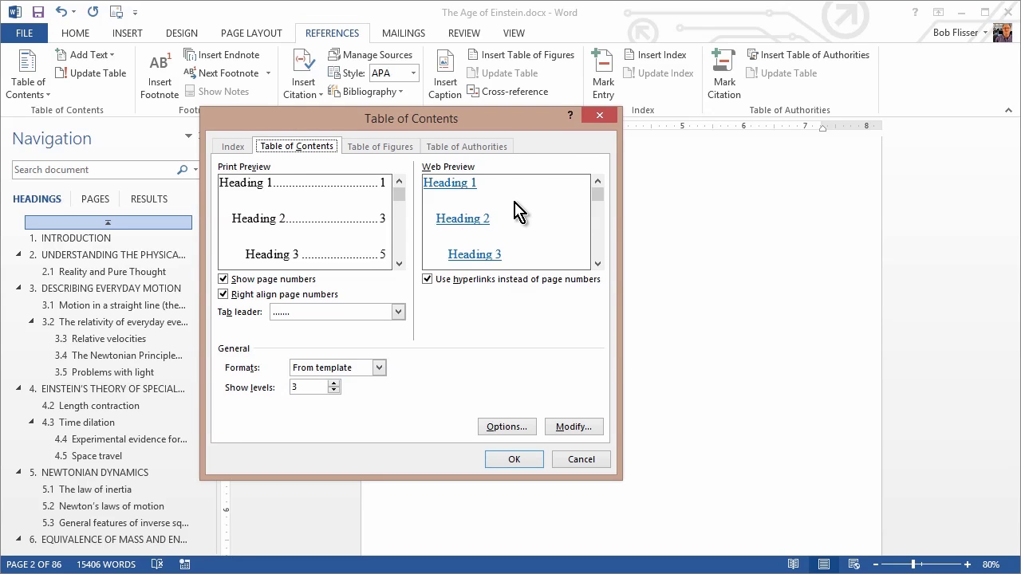
left_click(513, 428)
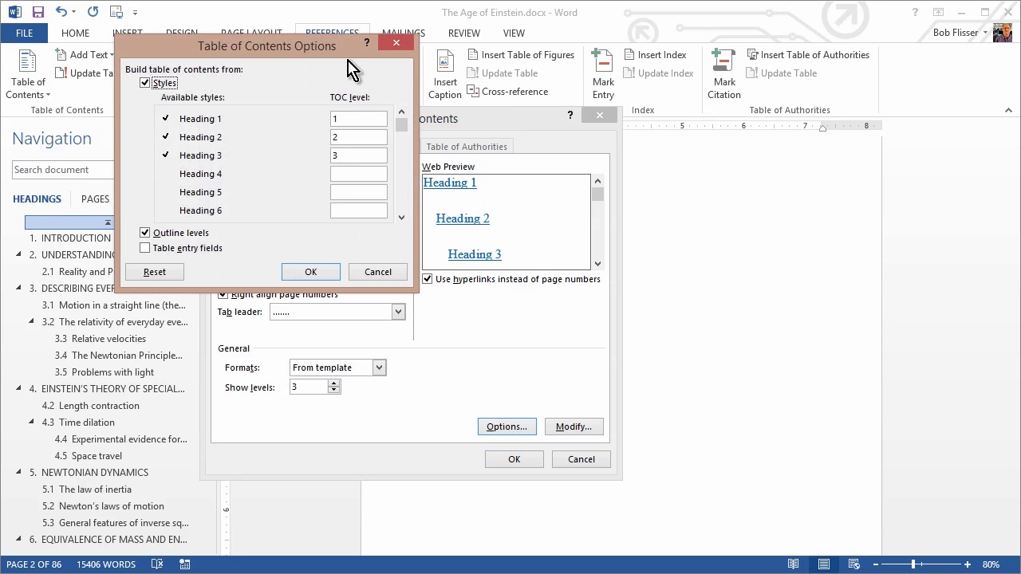
left_click_drag(336, 42, 453, 177)
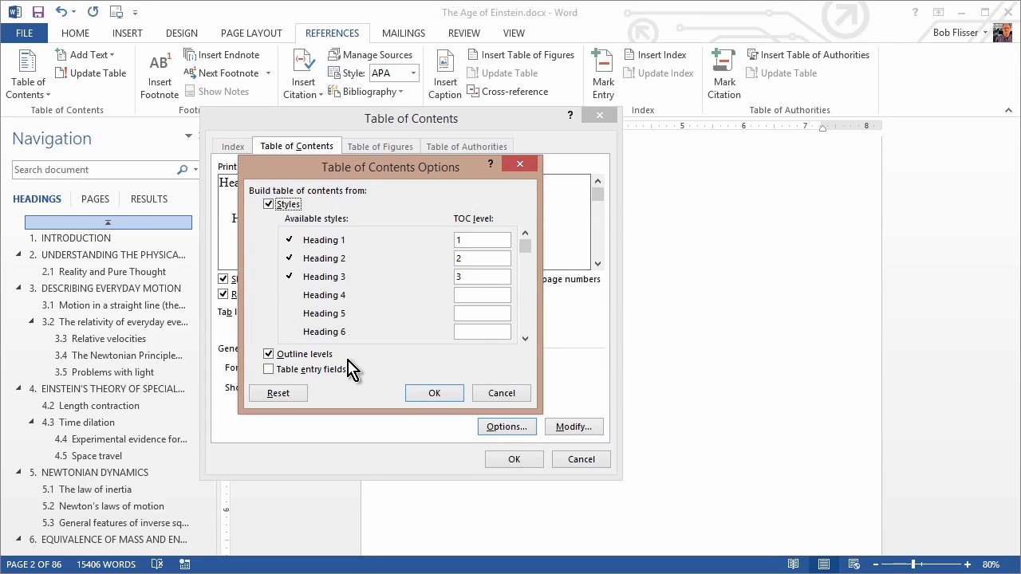
left_click(268, 355)
Assign TOC level 1 to the Large heading style and insert the custom table of contents.
left_click(525, 247)
left_click_drag(527, 260, 517, 316)
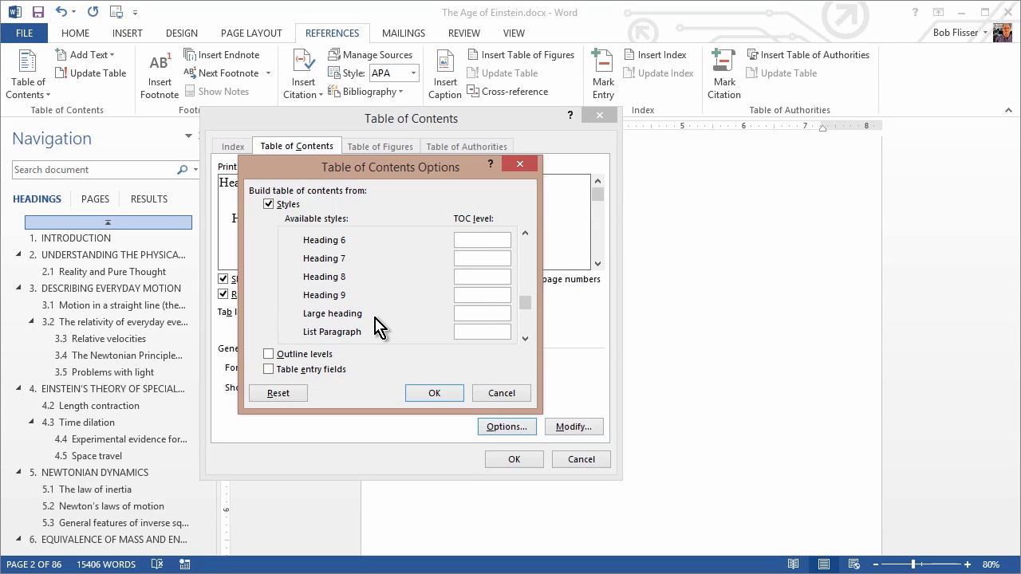
left_click(467, 315)
type("1")
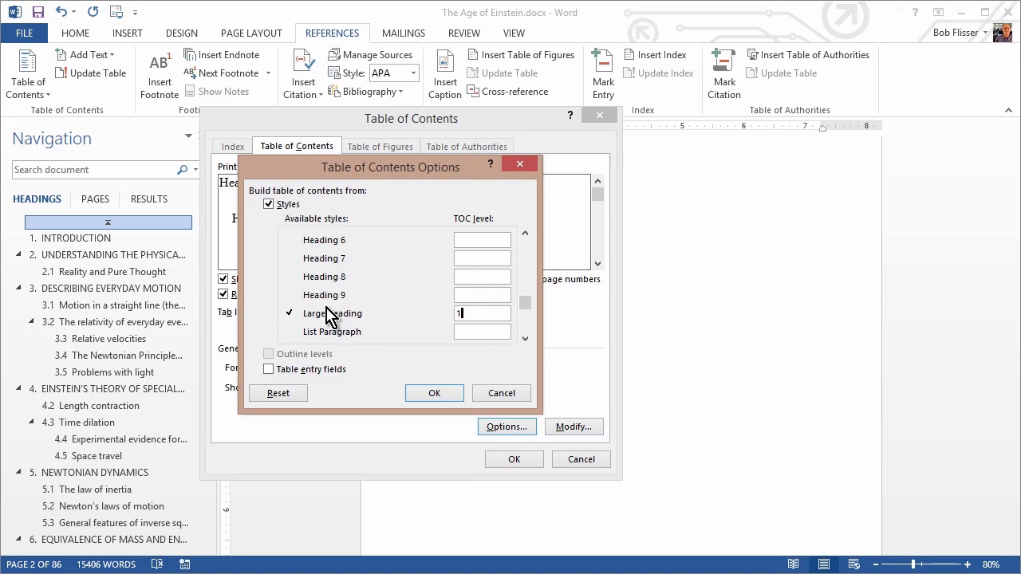
left_click(434, 393)
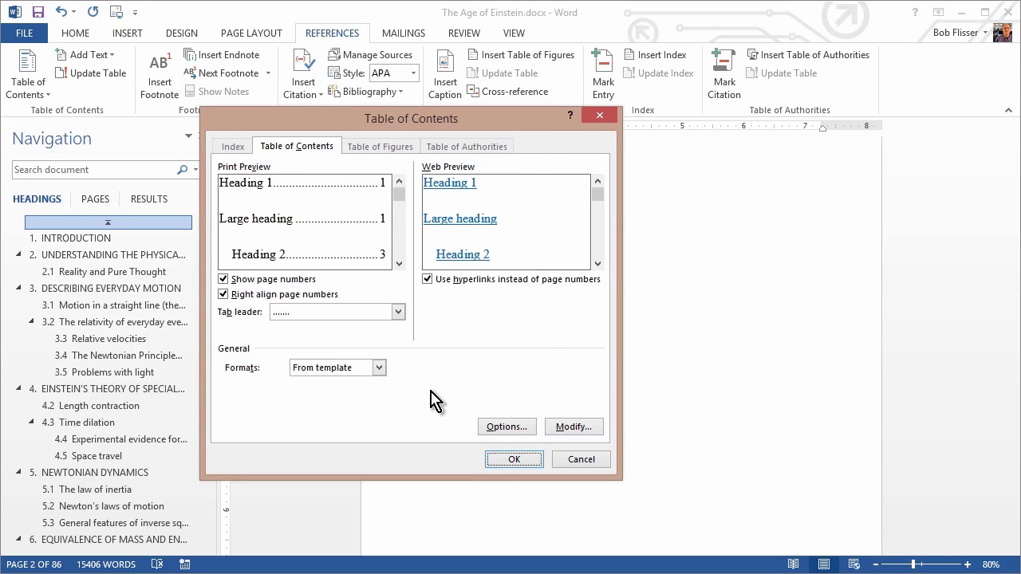
left_click(514, 460)
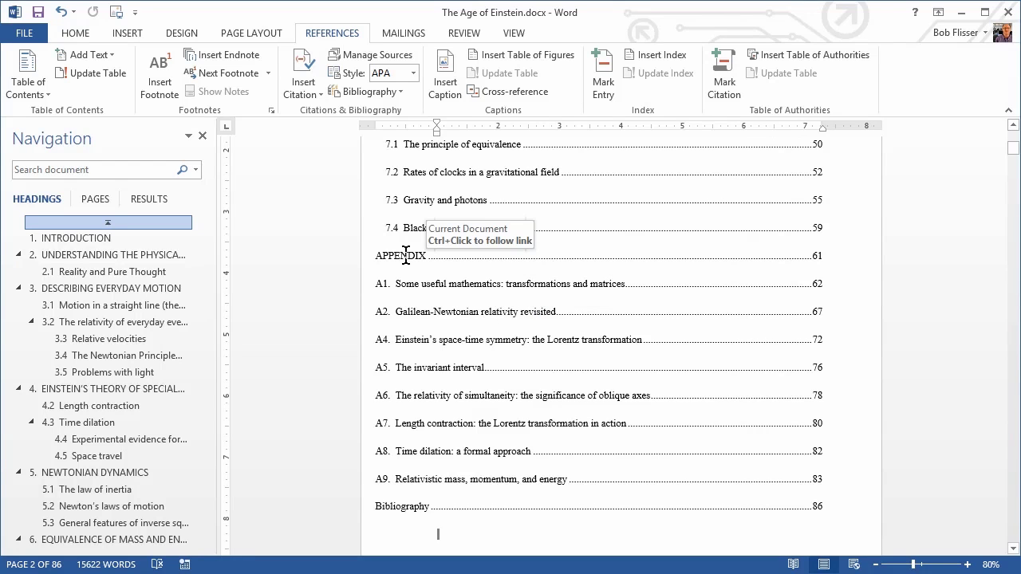
Follow the table of contents link to the PREFACE heading and retitle that heading FORWARD.
scroll(473, 283, "up", 10)
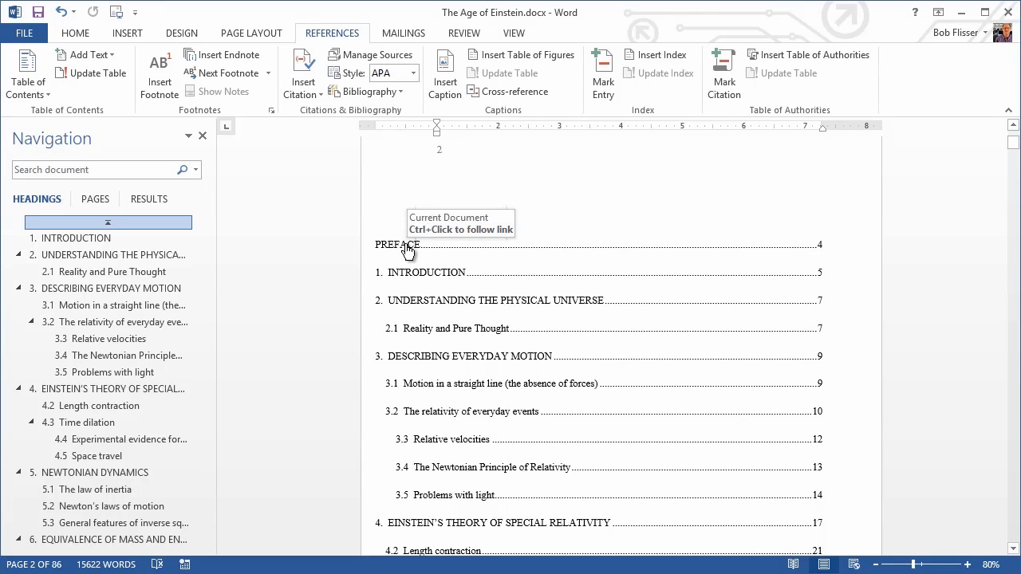
left_click(407, 251, "ctrl")
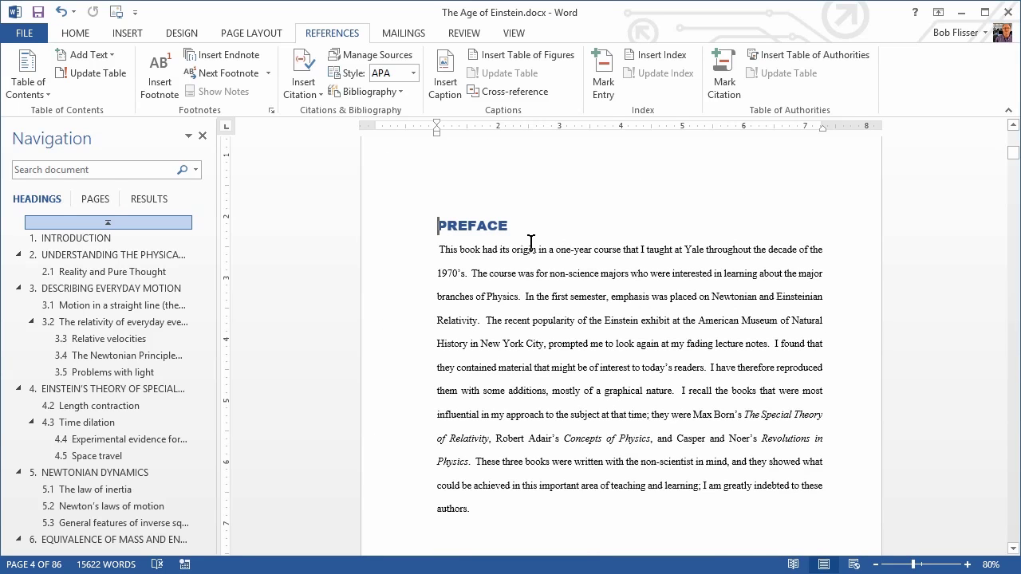
double_click(471, 225)
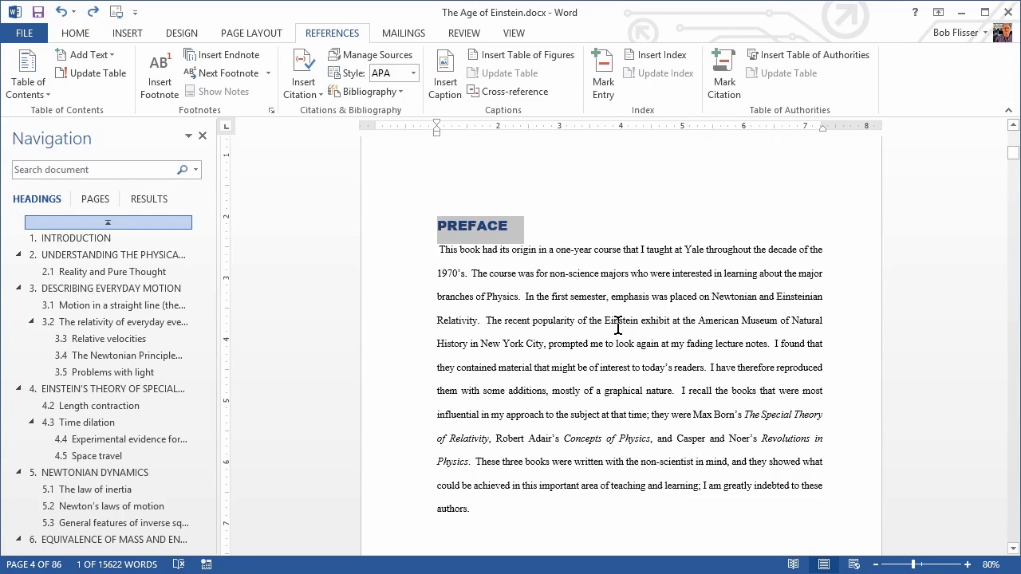
type("FO")
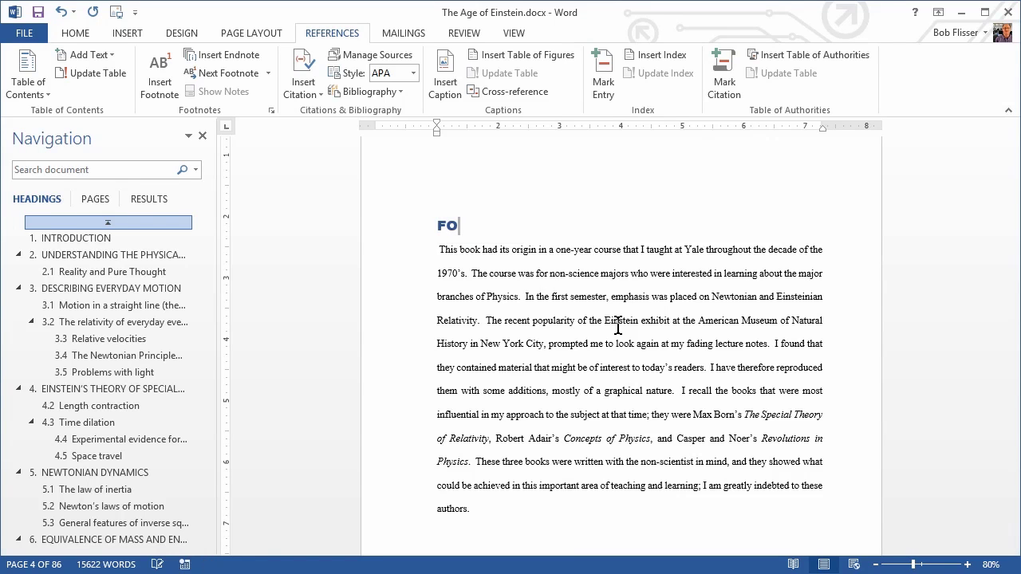
type("RWARD")
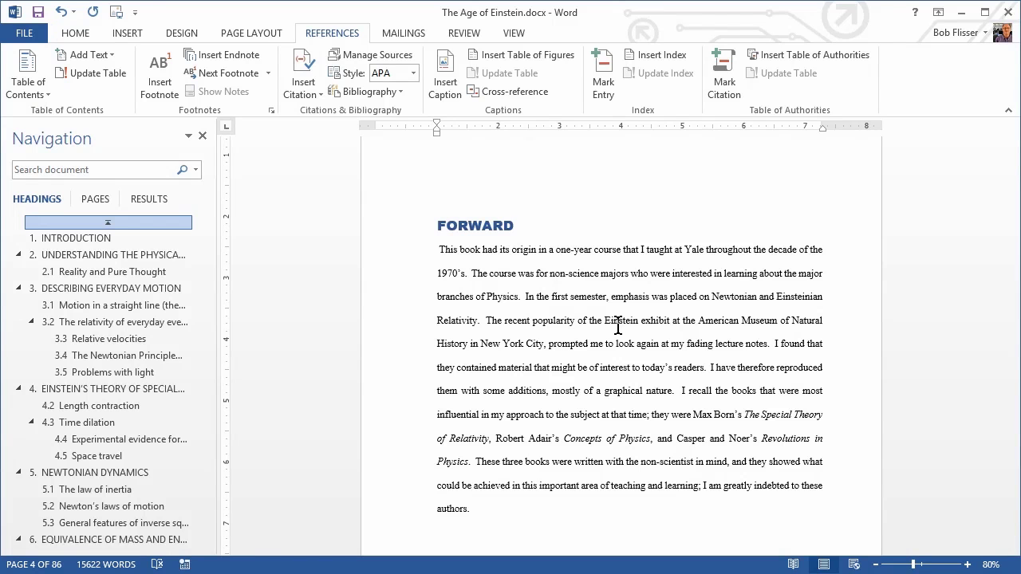
Return to page 2 and update the table of contents to include the retitled heading.
key("ctrl+g")
type("2")
left_click(618, 186)
key("Escape")
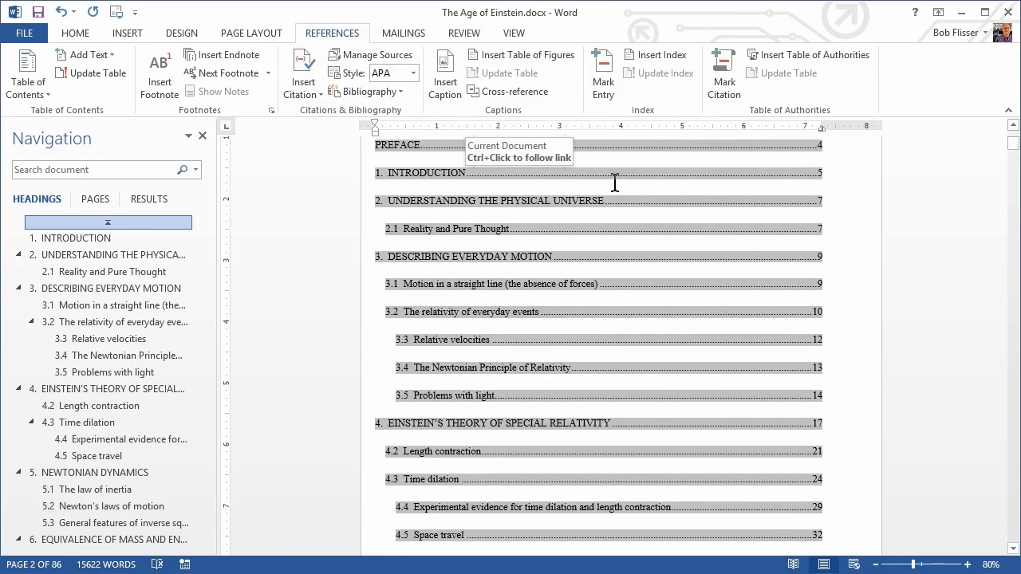
scroll(618, 194, "up", 3)
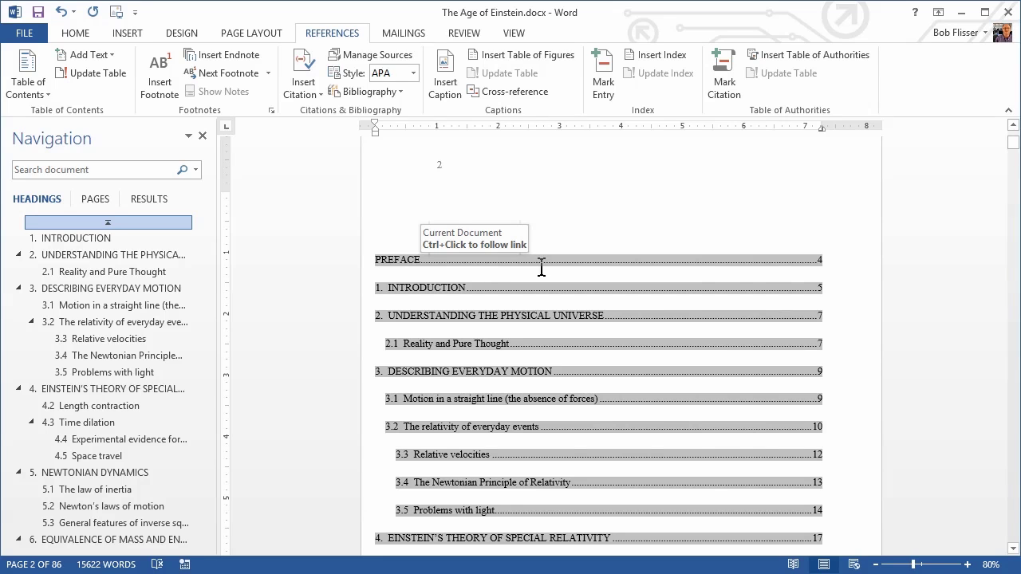
key("ctrl+Right")
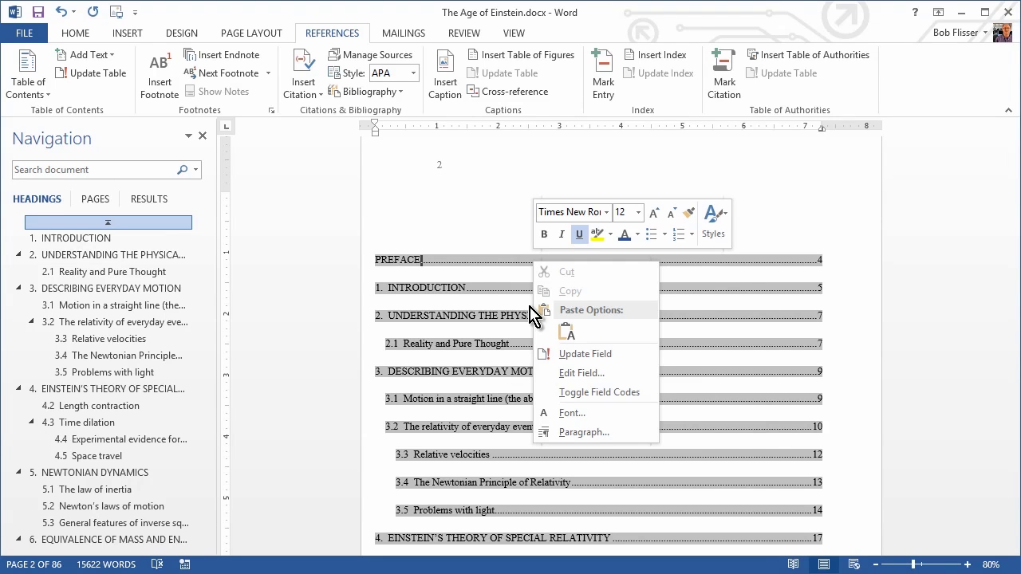
left_click(493, 278)
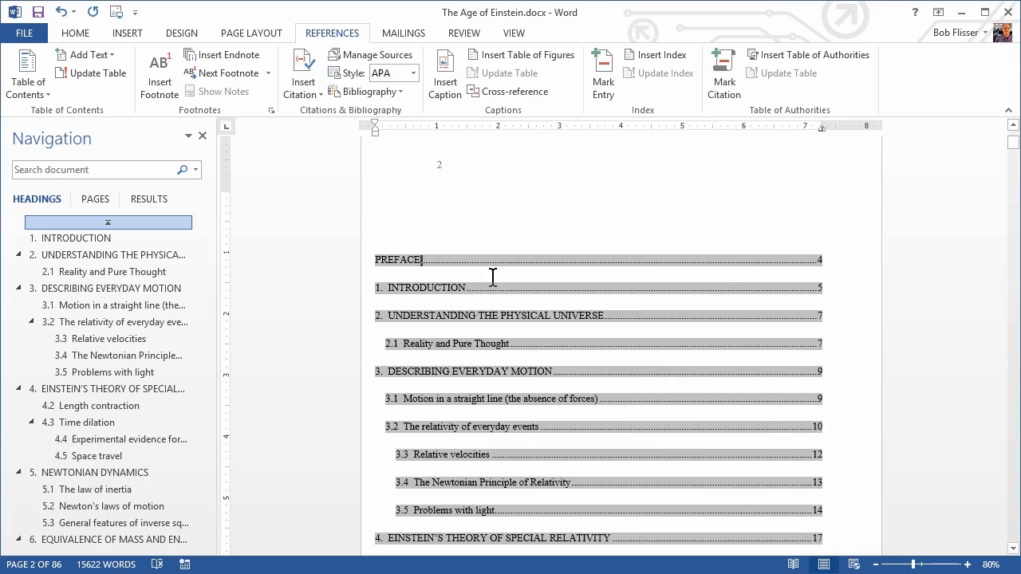
left_click(100, 74)
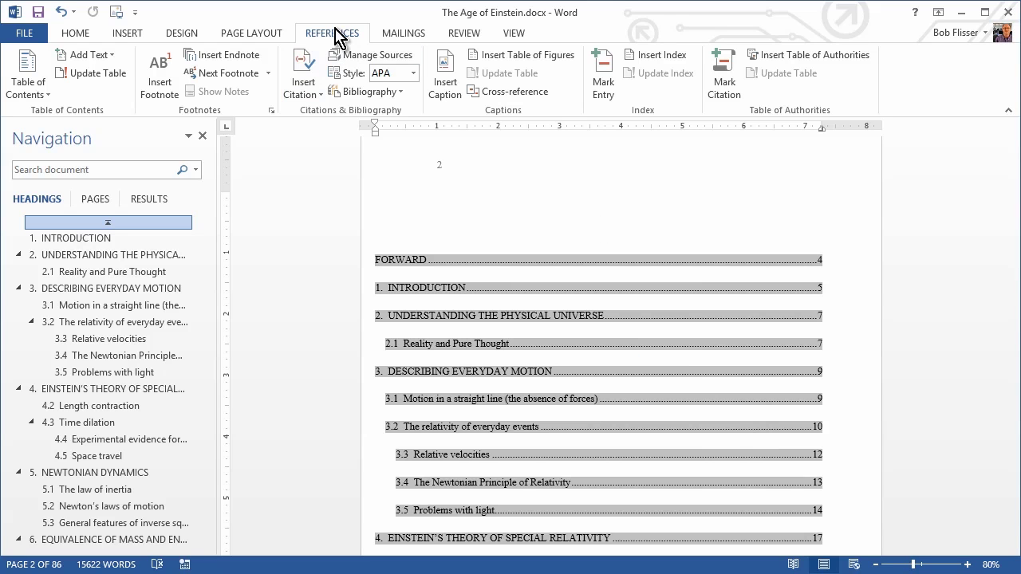
Modify the TOC 1 style of the custom table of contents to use bold Arial.
left_click(36, 93)
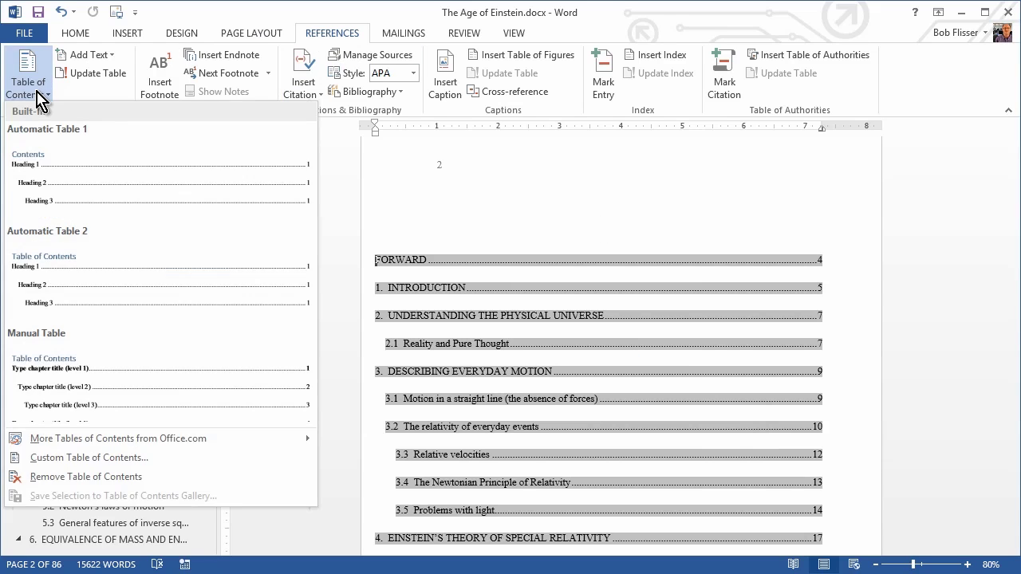
left_click(105, 458)
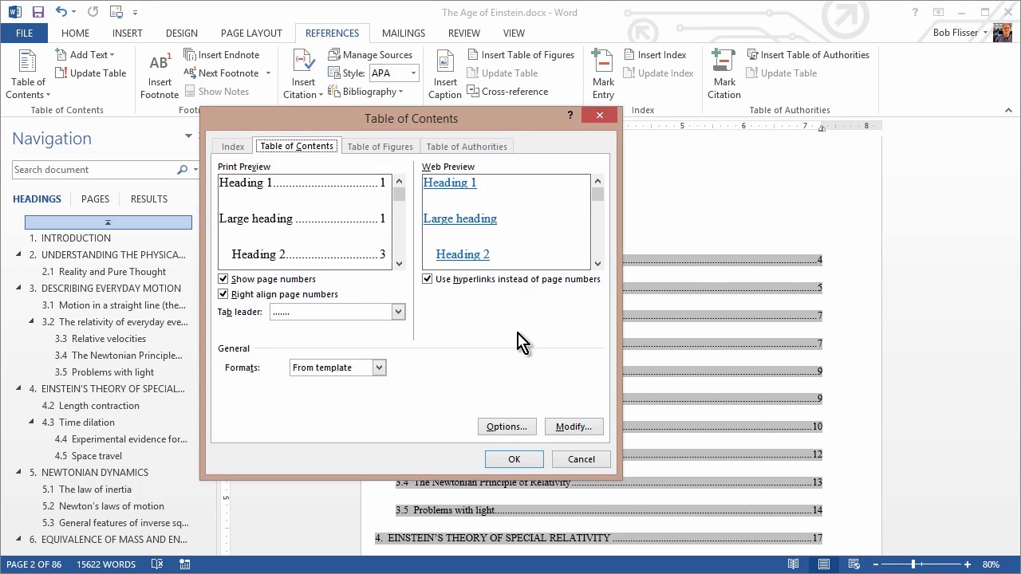
left_click(574, 428)
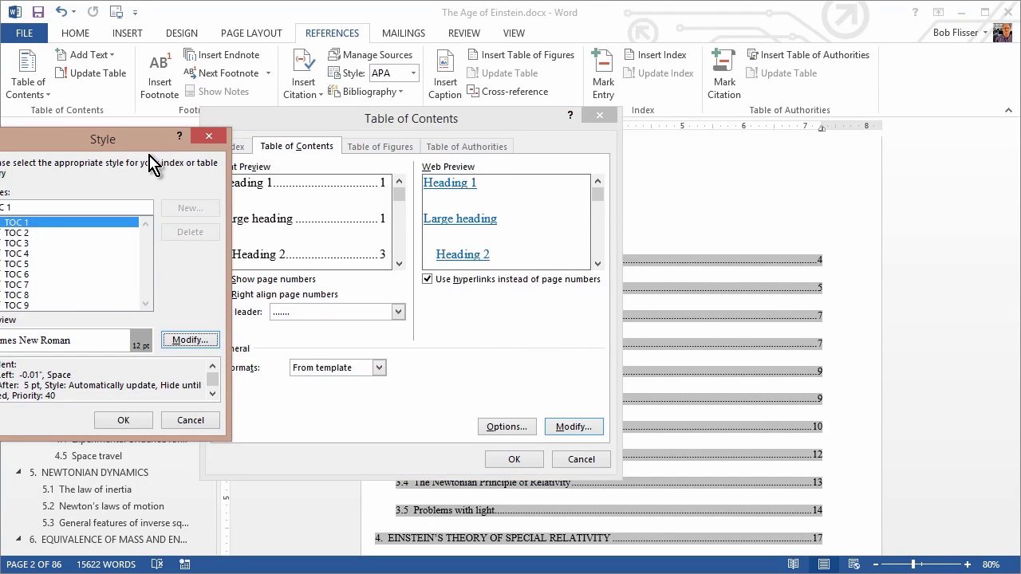
left_click_drag(148, 143, 483, 204)
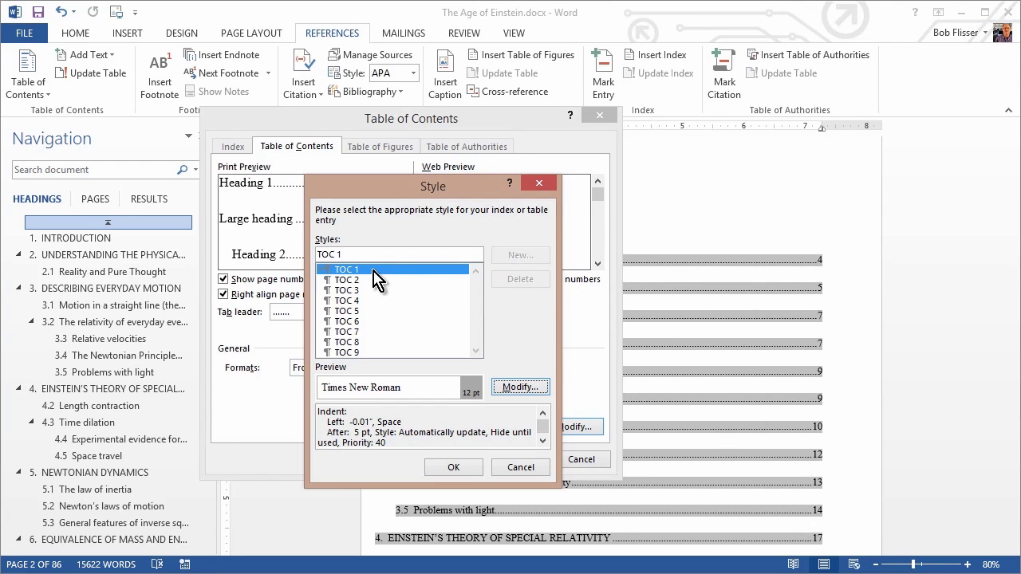
left_click(540, 387)
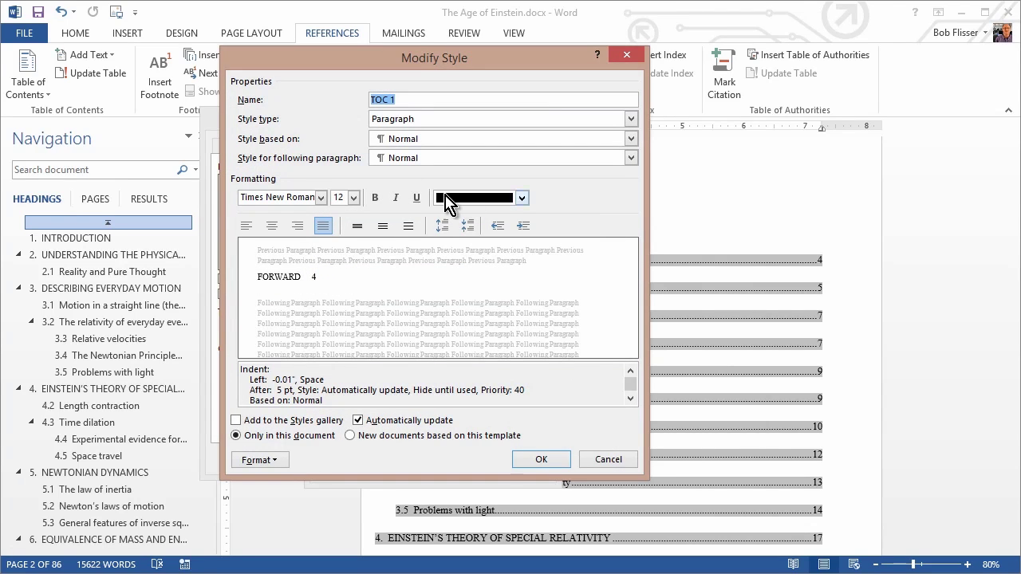
left_click(320, 197)
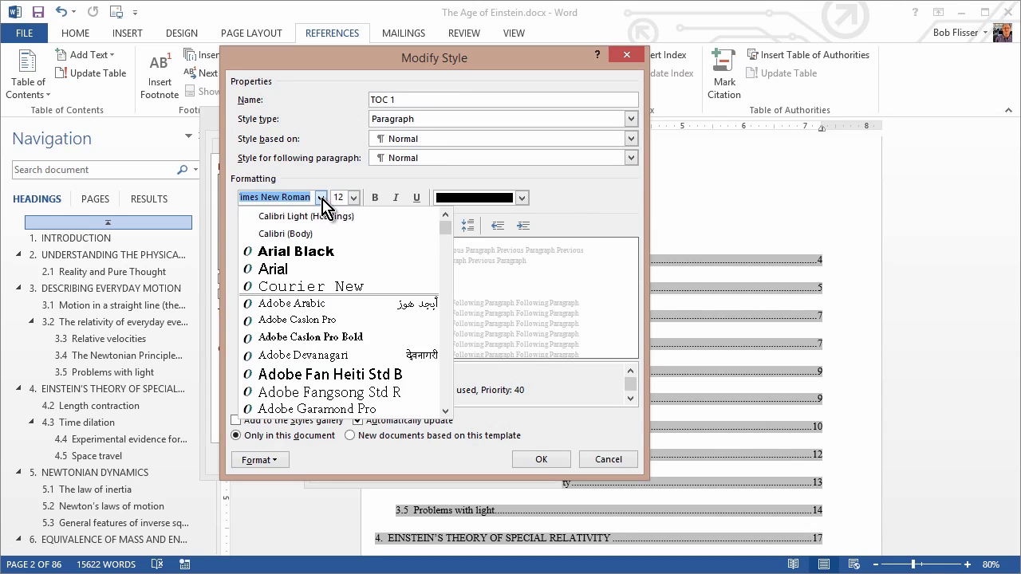
left_click(317, 271)
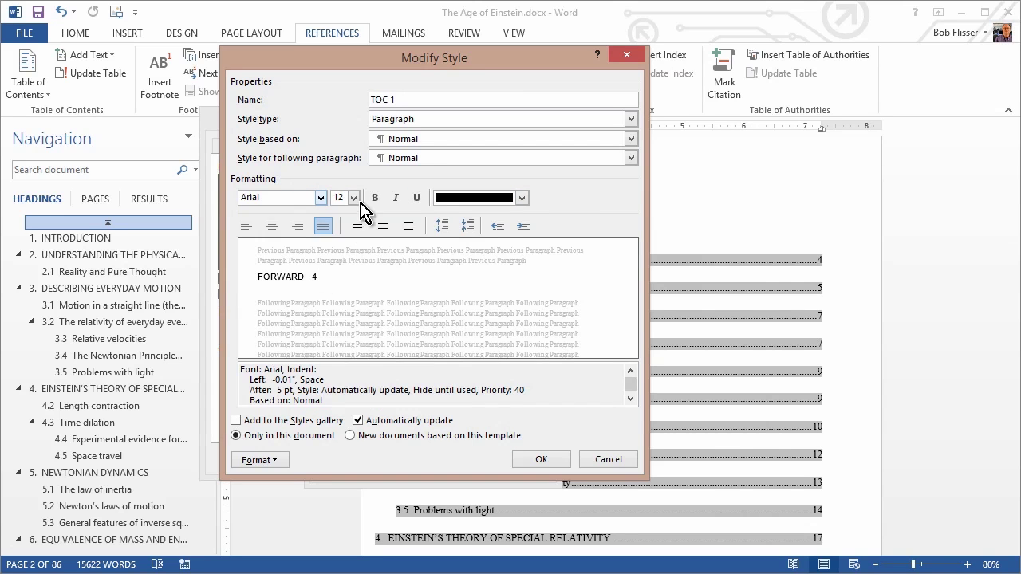
left_click(375, 198)
left_click(542, 460)
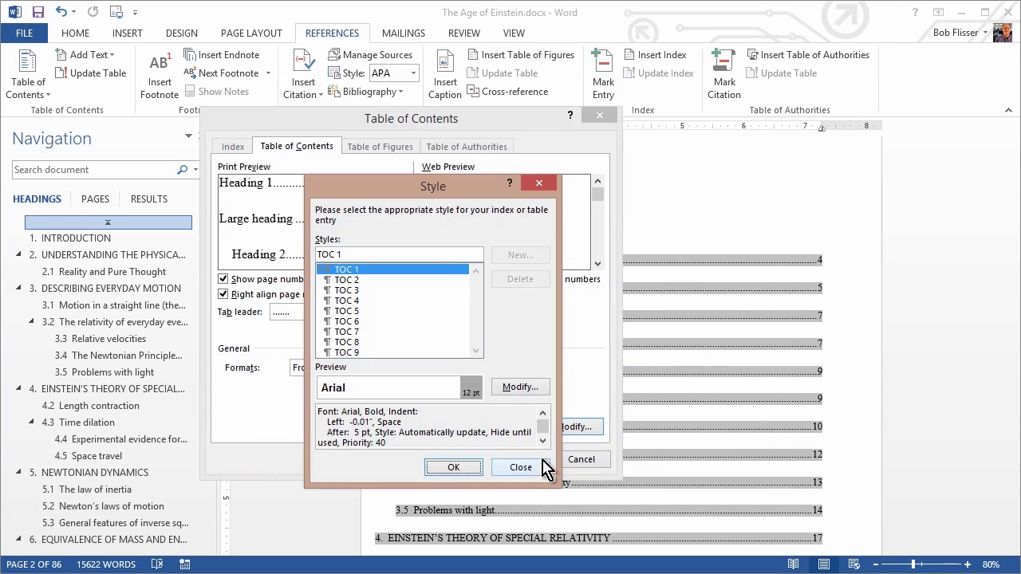
Modify the TOC 2 style of the custom table of contents to use the Arial font.
left_click(356, 280)
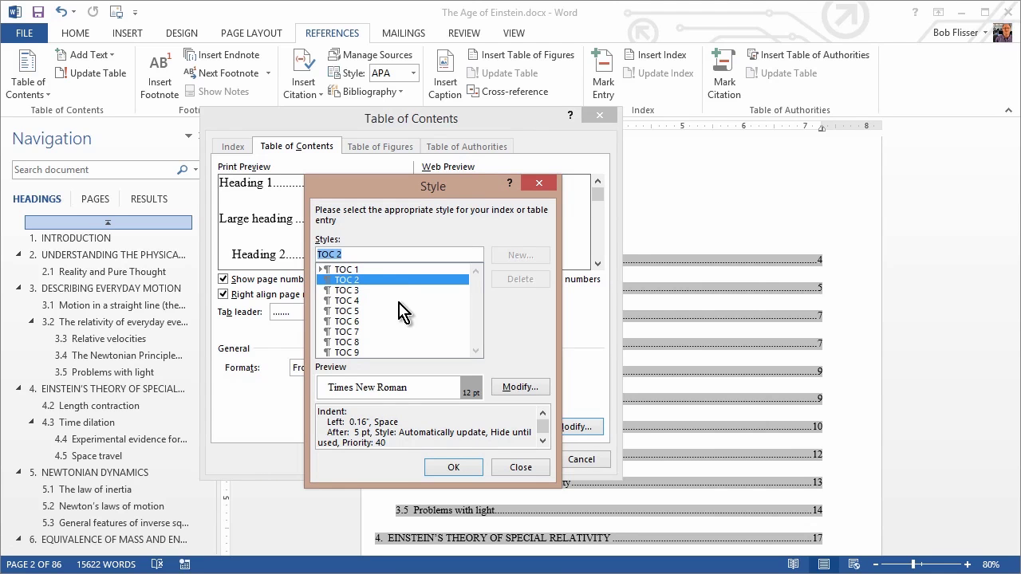
left_click(518, 387)
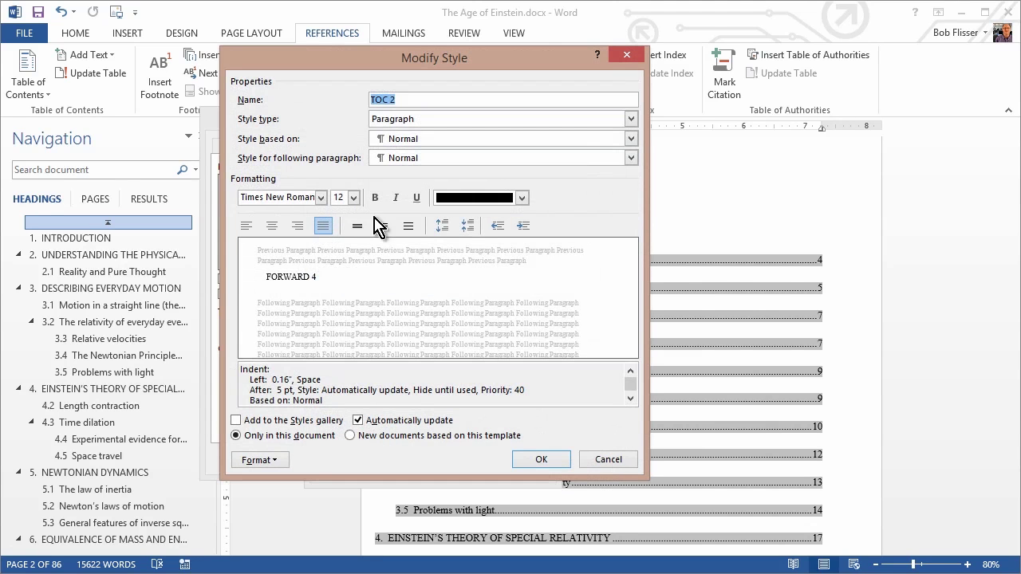
left_click(321, 198)
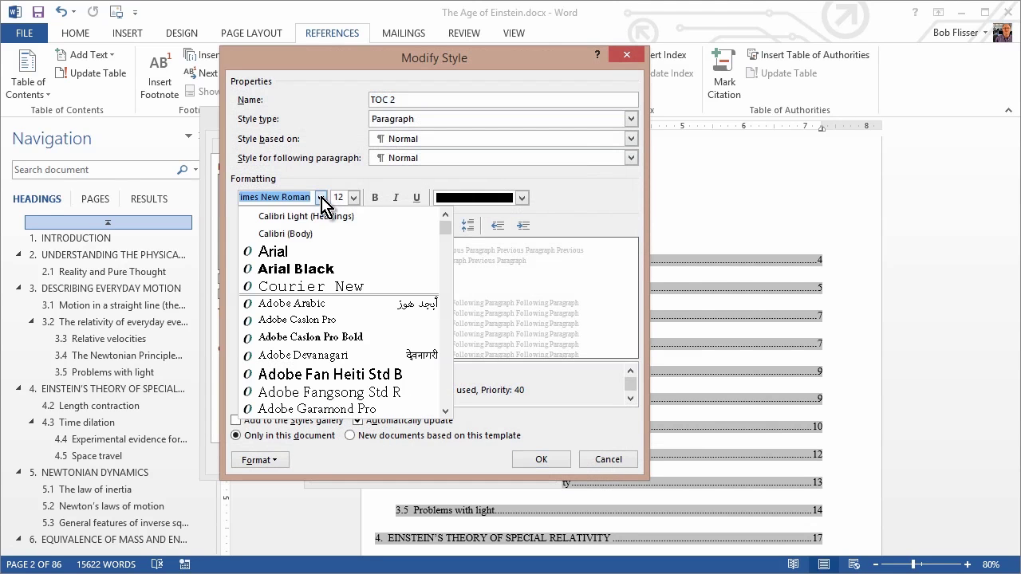
left_click(311, 252)
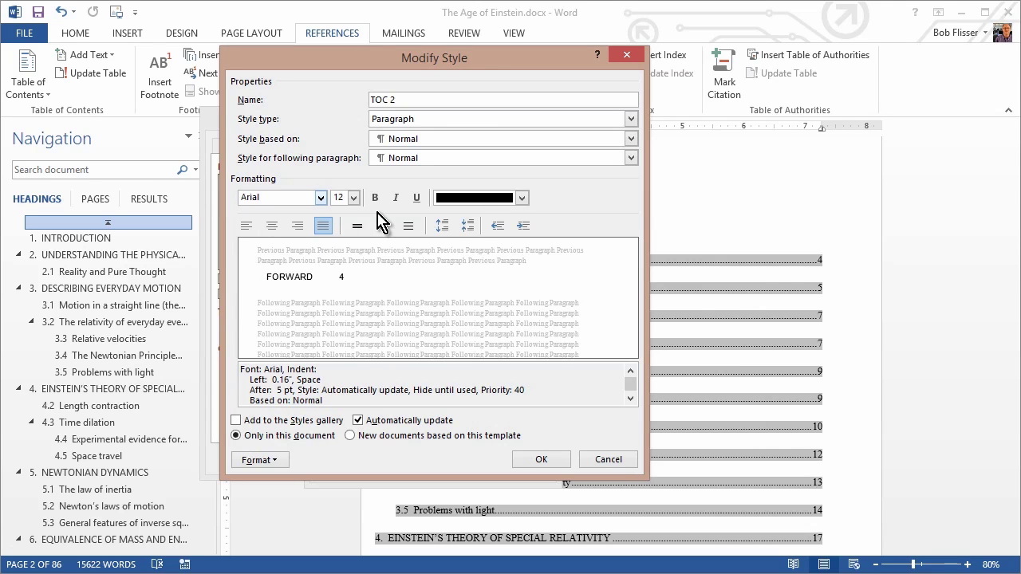
left_click(540, 458)
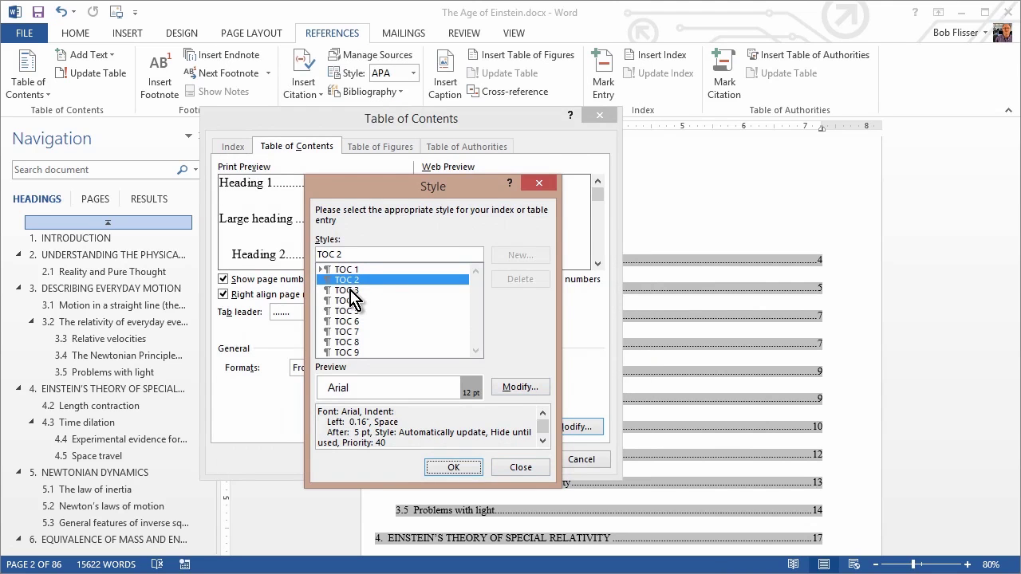
Modify the TOC 3 style to use Arial at 11 pt.
left_click(351, 290)
left_click(520, 387)
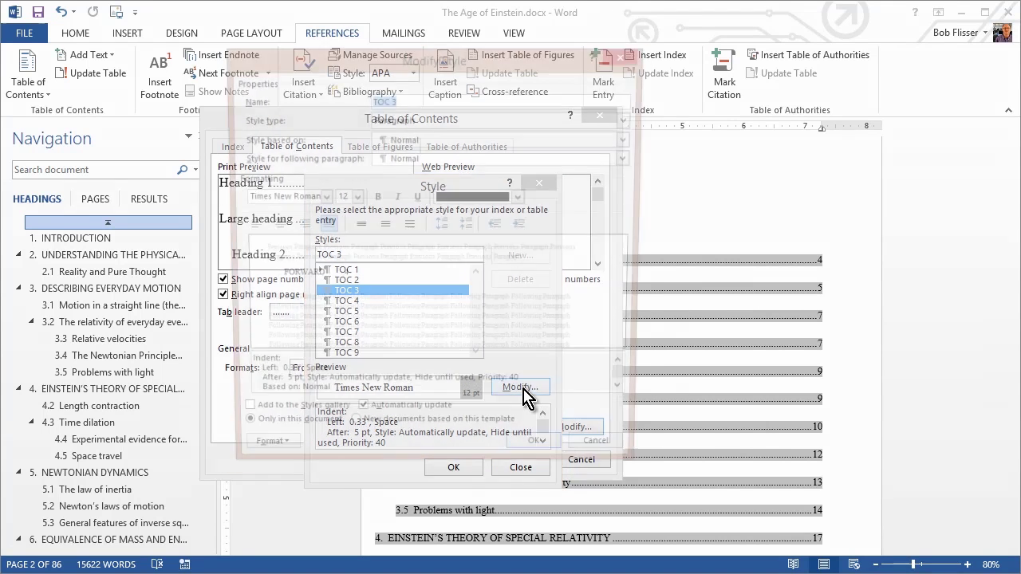
left_click(321, 197)
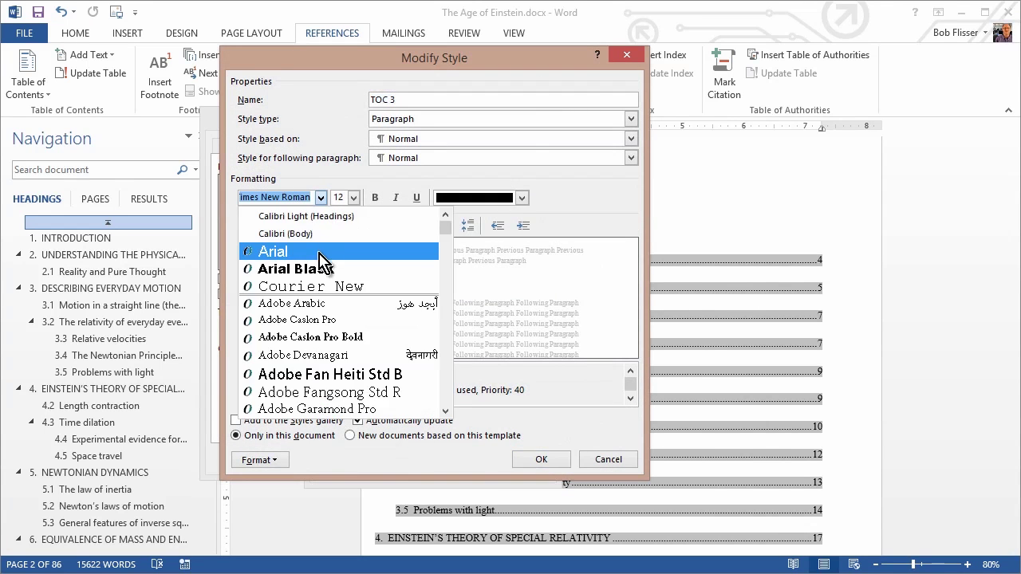
left_click(323, 251)
left_click(353, 198)
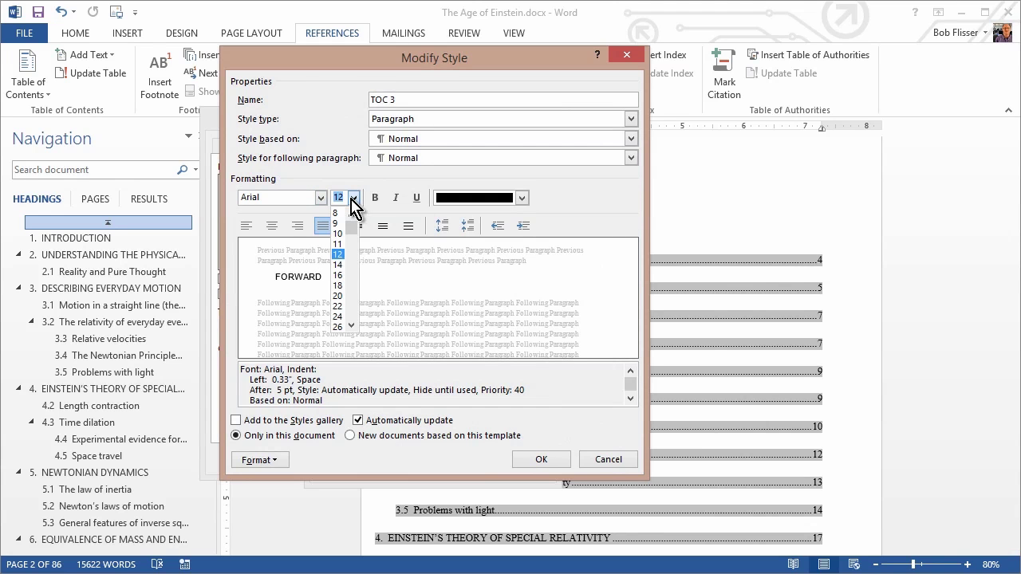
left_click(340, 244)
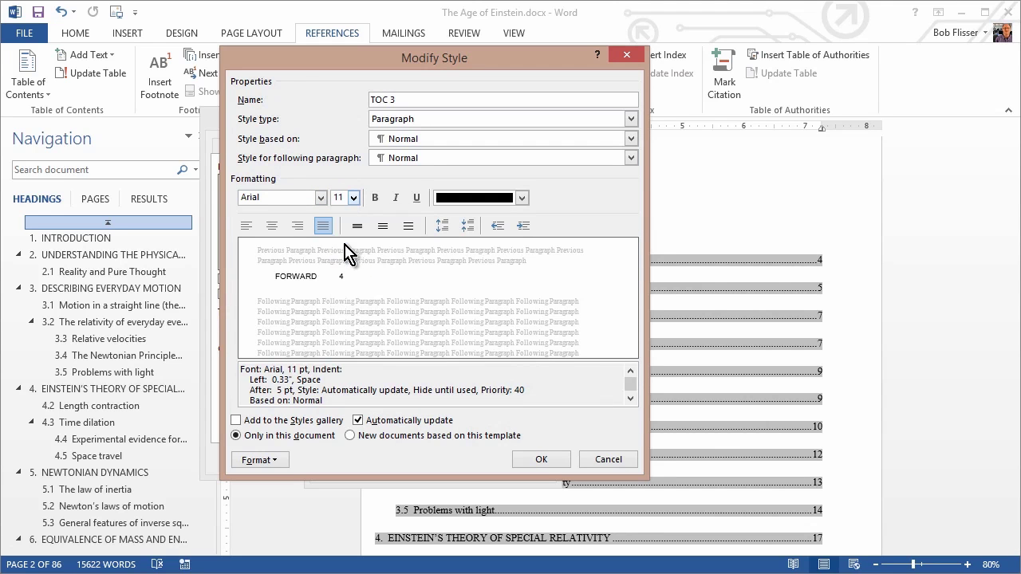
left_click(541, 461)
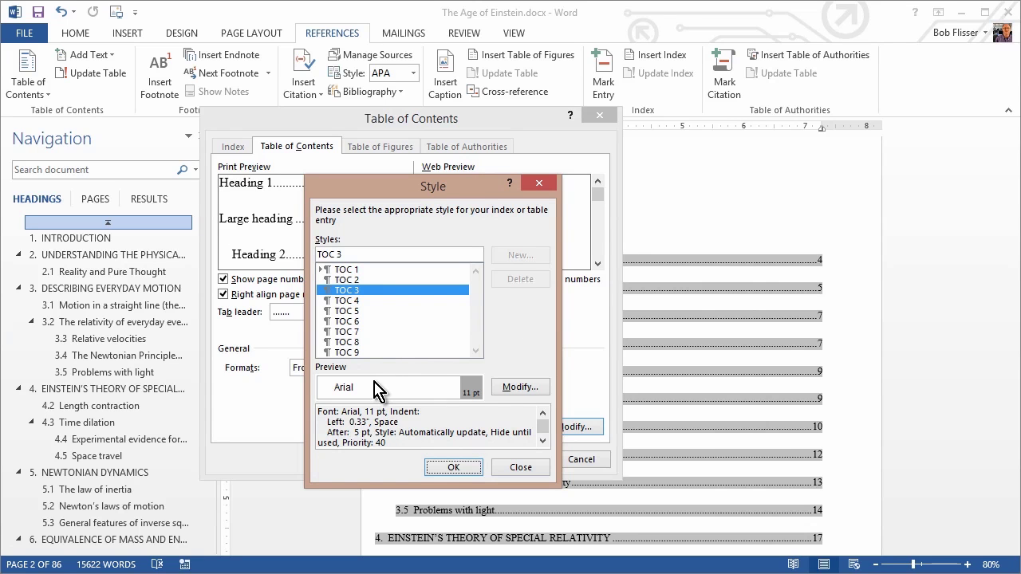
Apply the modified TOC styles, replace the existing table of contents, and review the restyled entries.
left_click(452, 467)
left_click(515, 460)
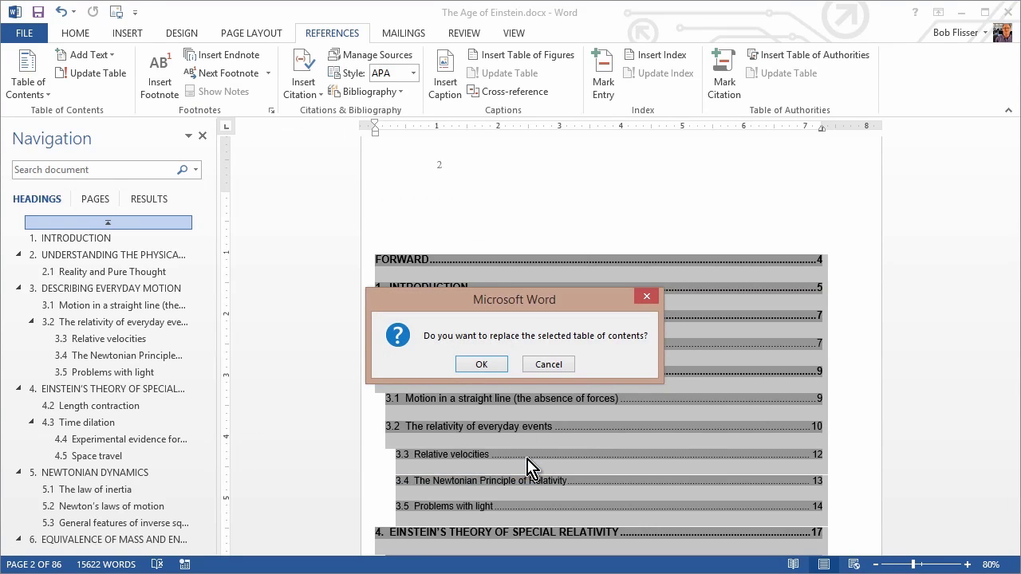
left_click(483, 364)
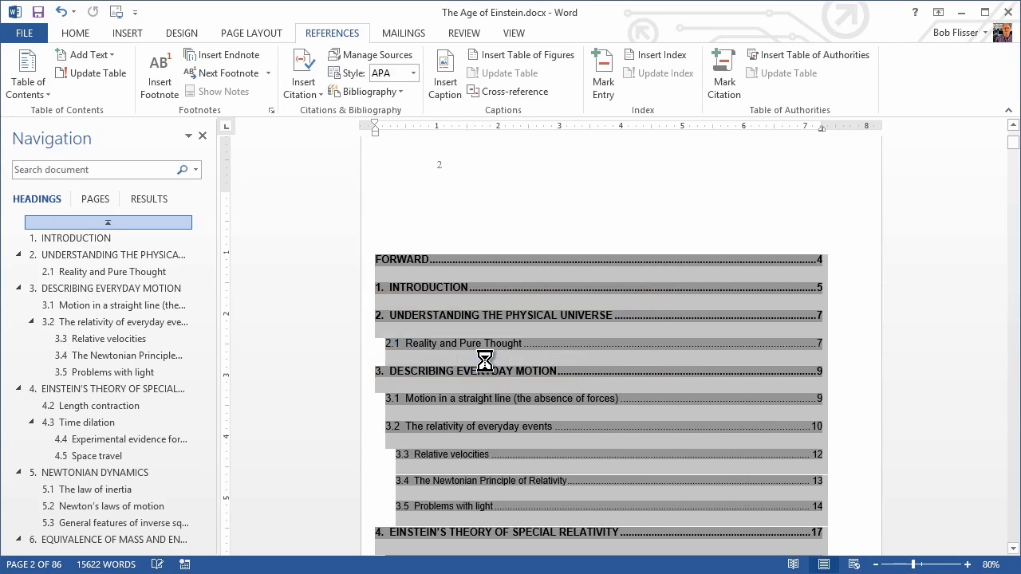
scroll(627, 343, "up", 10)
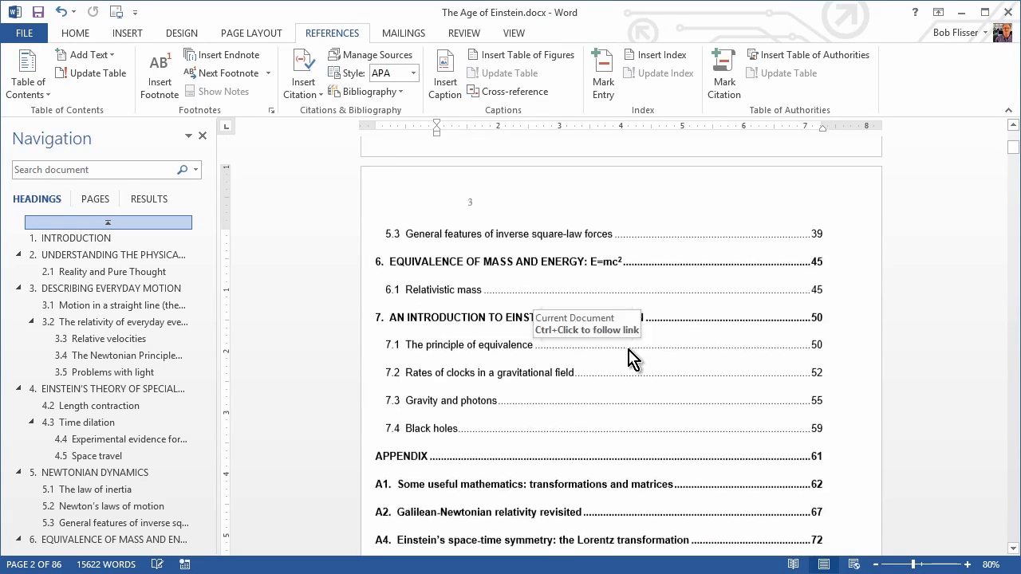
scroll(623, 326, "up", 5)
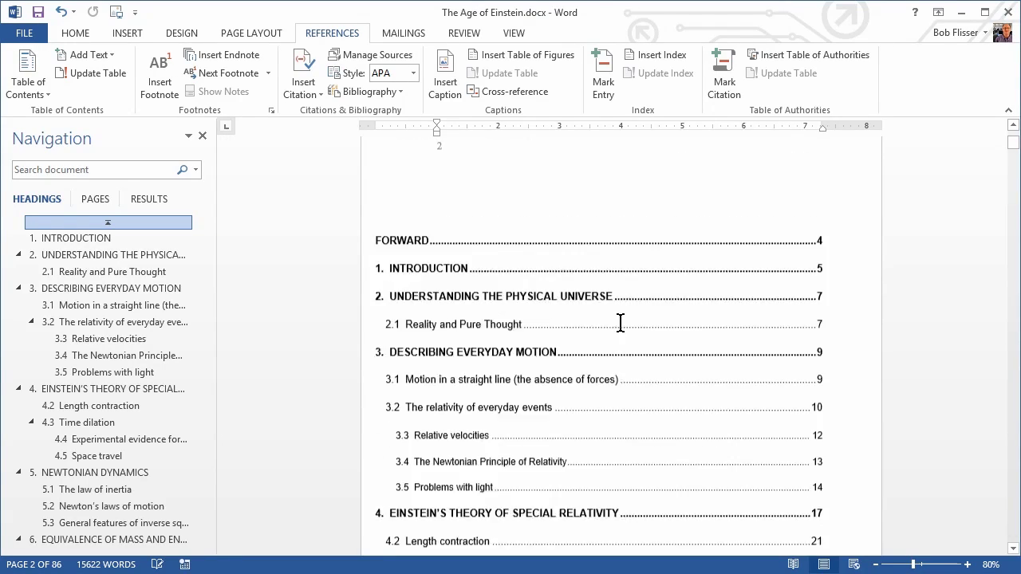
left_click(404, 218)
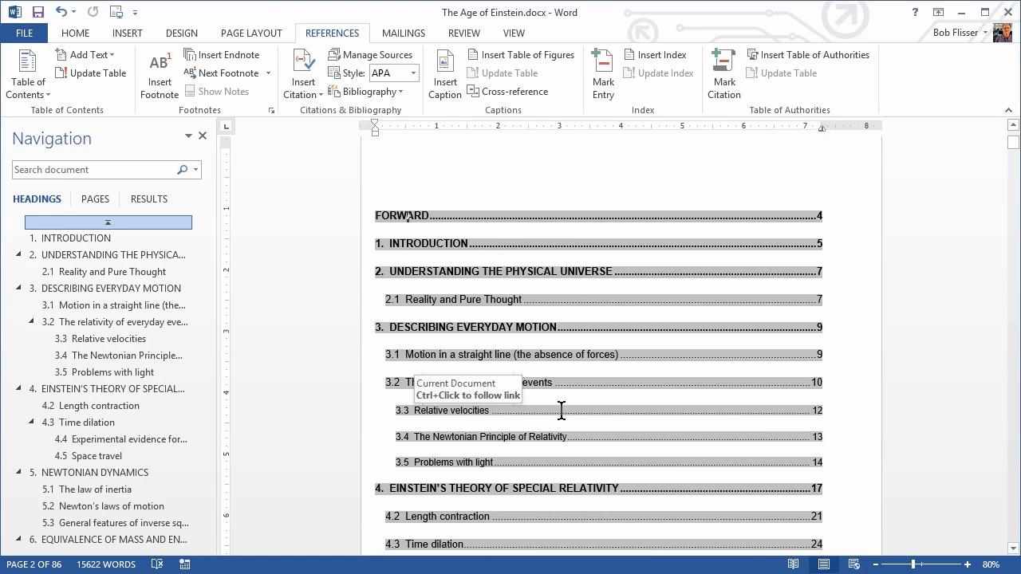
left_click(513, 413)
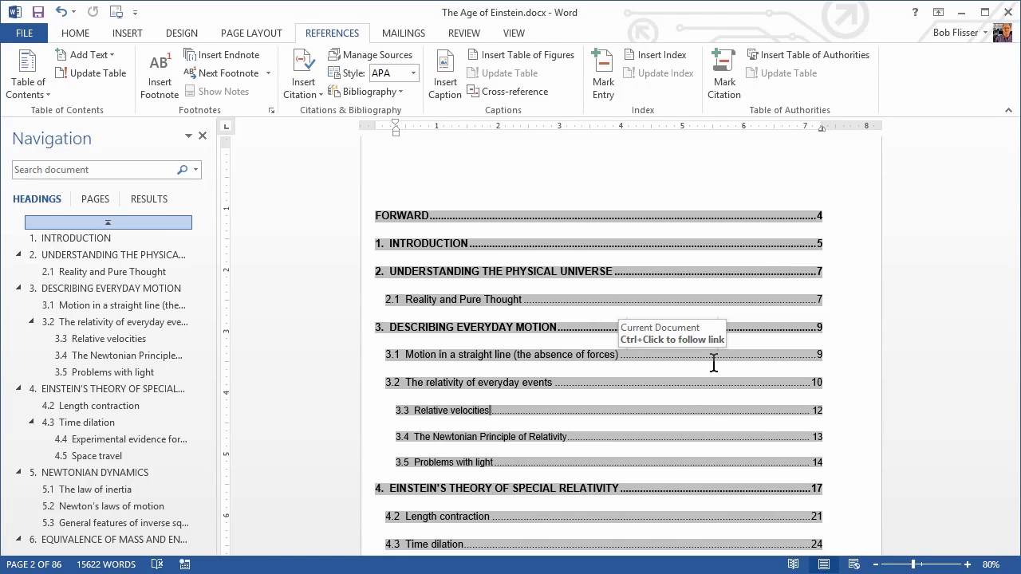
Export the document as The Age of Einstein.pdf in the Desktop's Word folder, with the file opening after publishing.
left_click(37, 40)
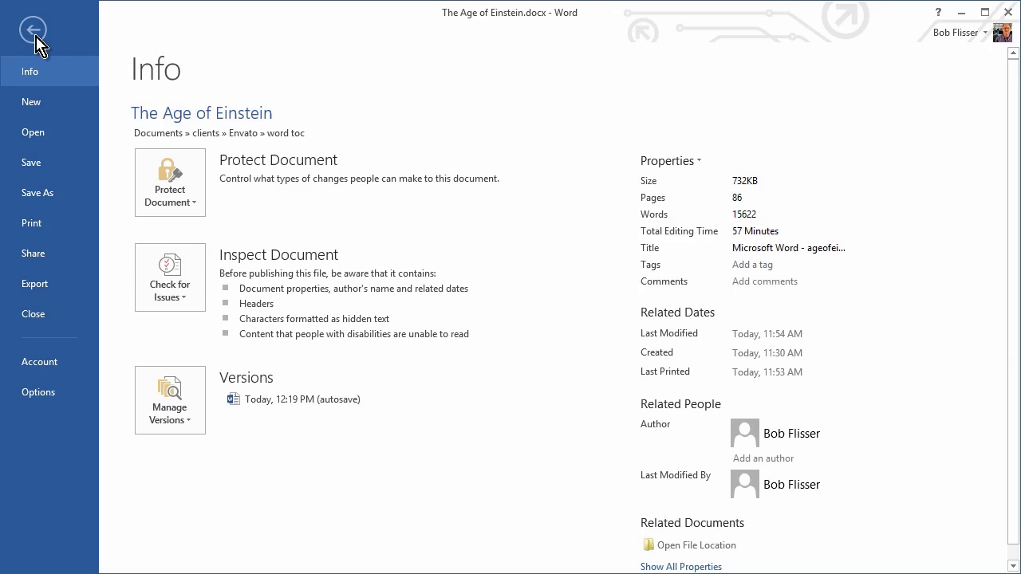
left_click(66, 292)
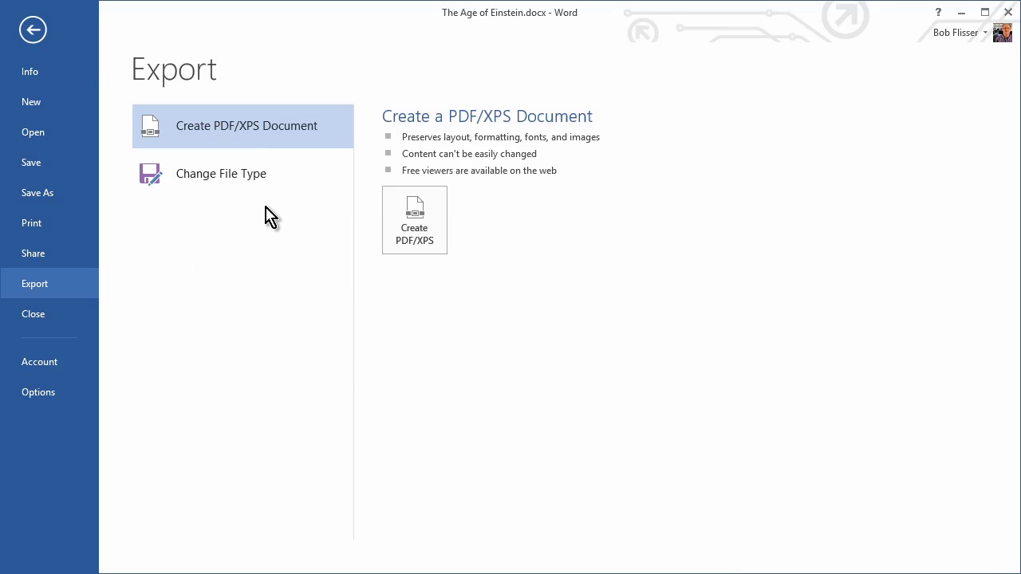
left_click(423, 234)
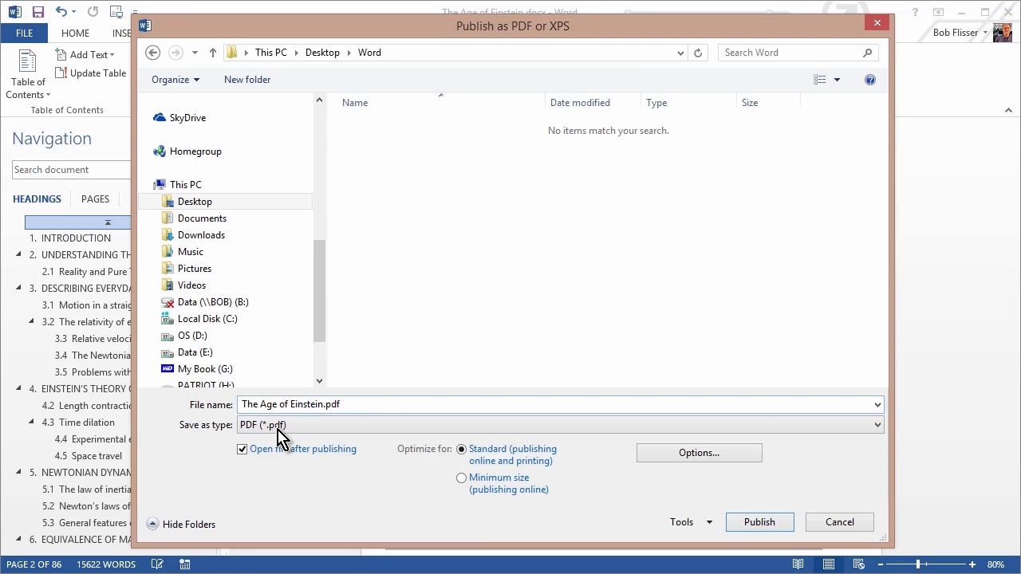
left_click(756, 522)
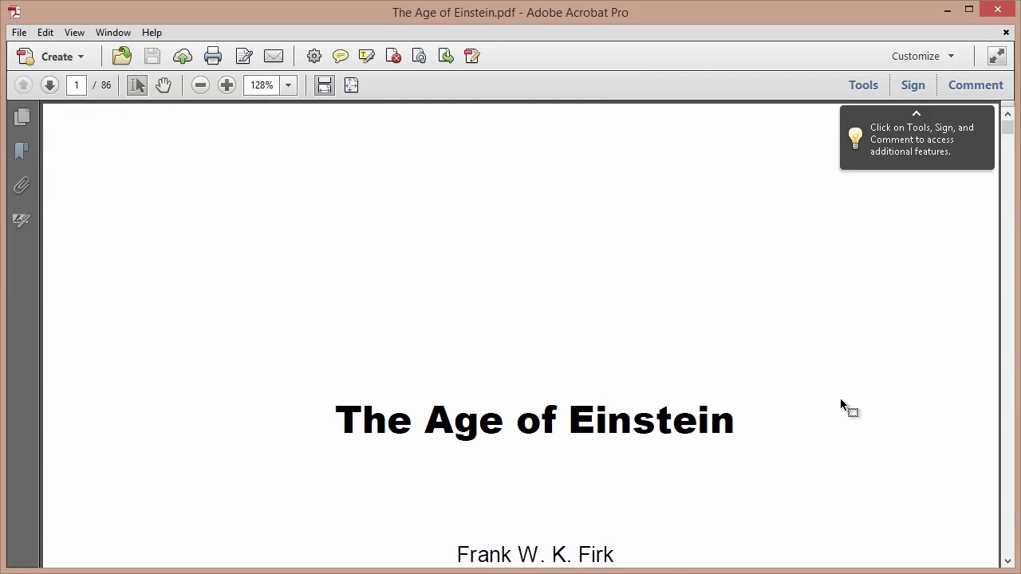
Follow the UNDERSTANDING THE PHYSICAL UNIVERSE link in the PDF's table of contents, and switch back to the Word document.
scroll(841, 401, "down", 15)
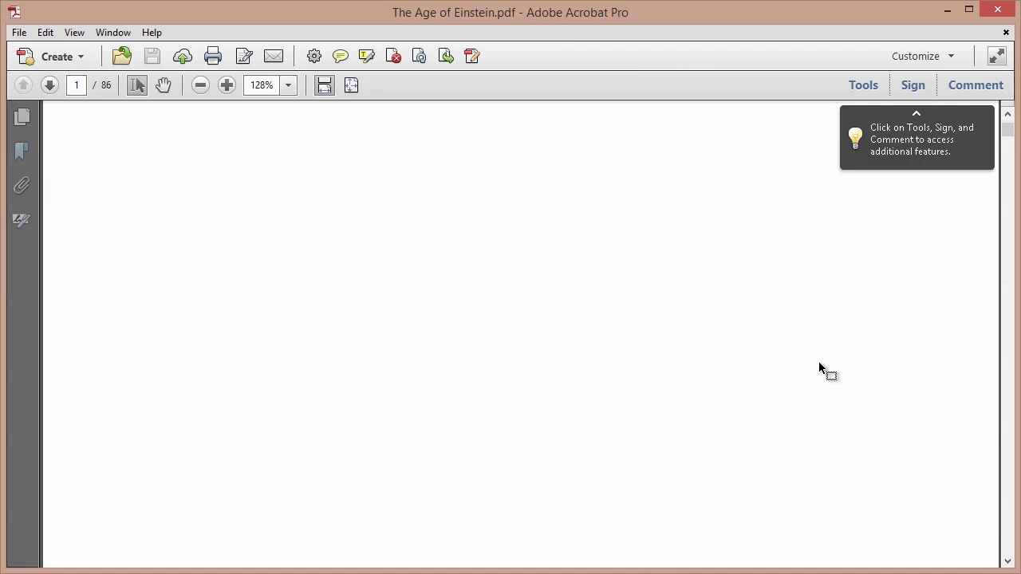
scroll(819, 364, "down", 10)
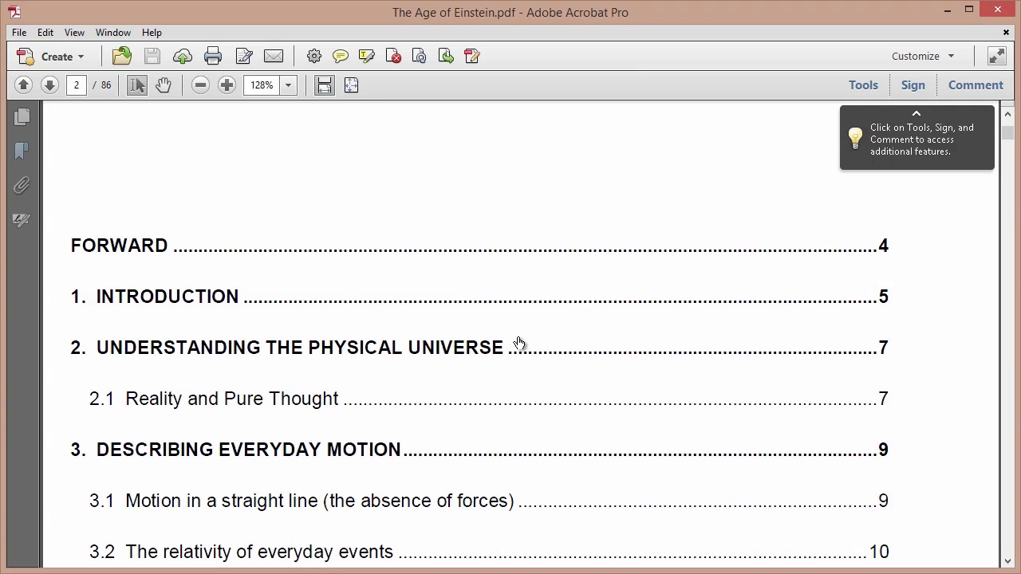
left_click(515, 349)
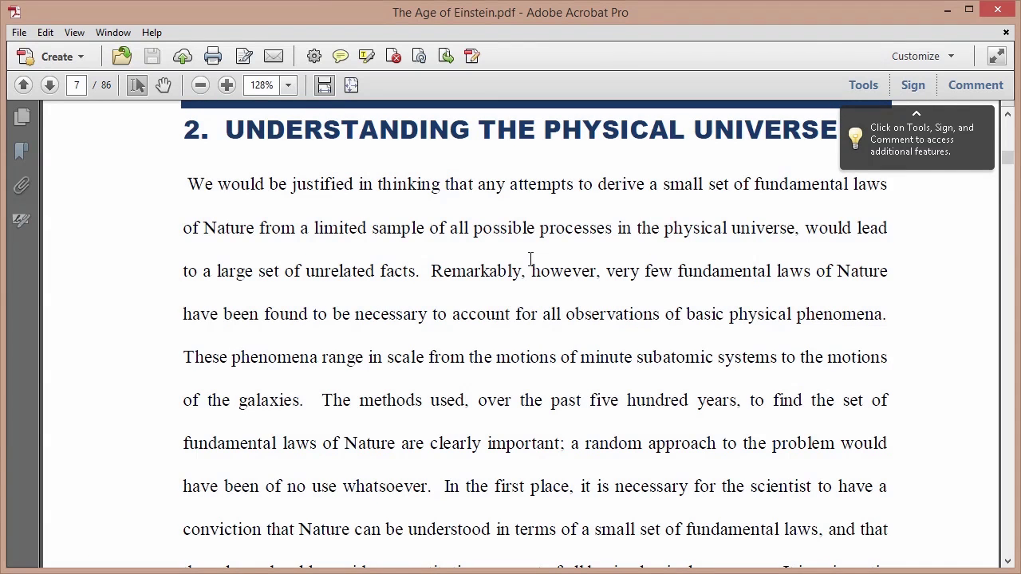
left_click(953, 9)
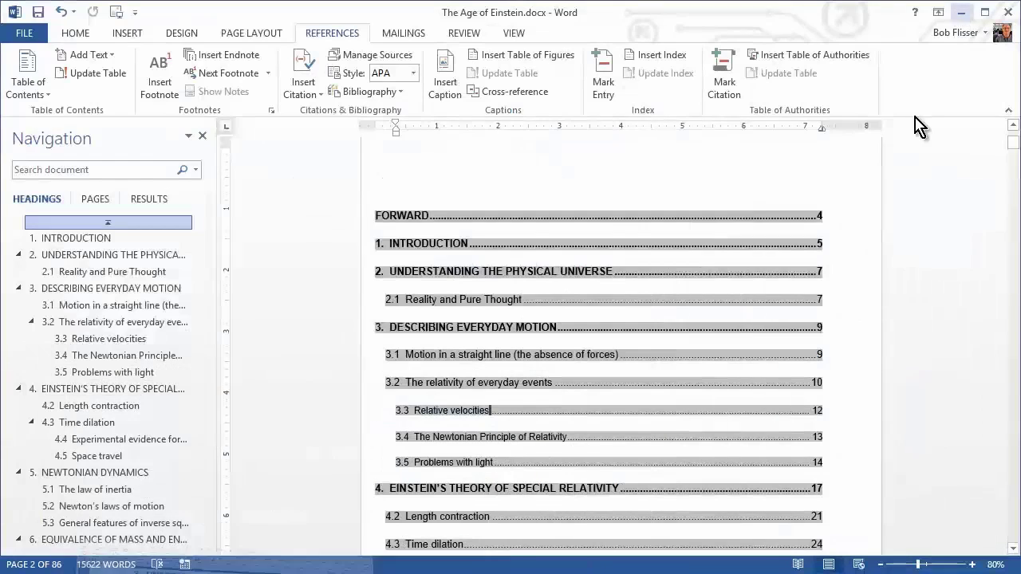